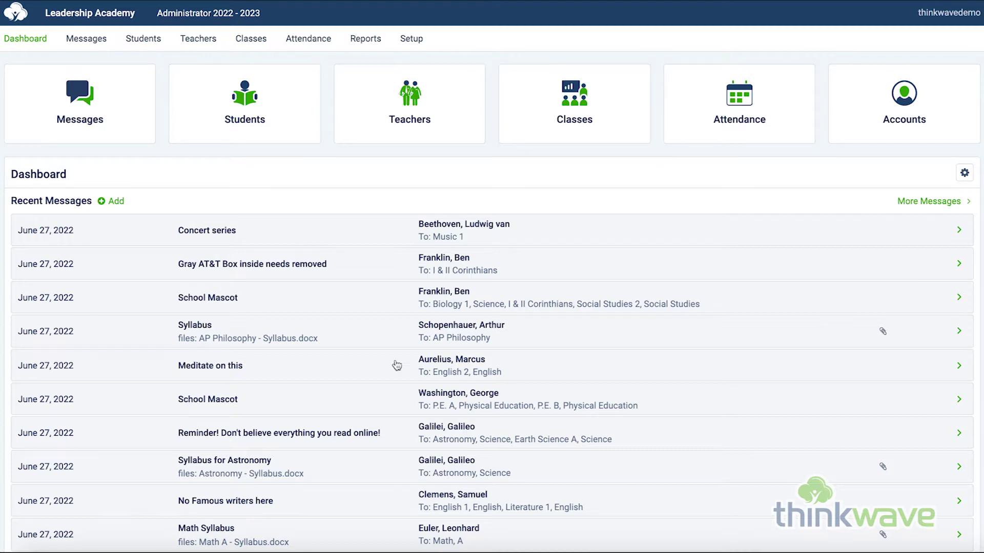
# Create a new custom report from the reports page and title it "Demo".
pyautogui.click(362, 46)
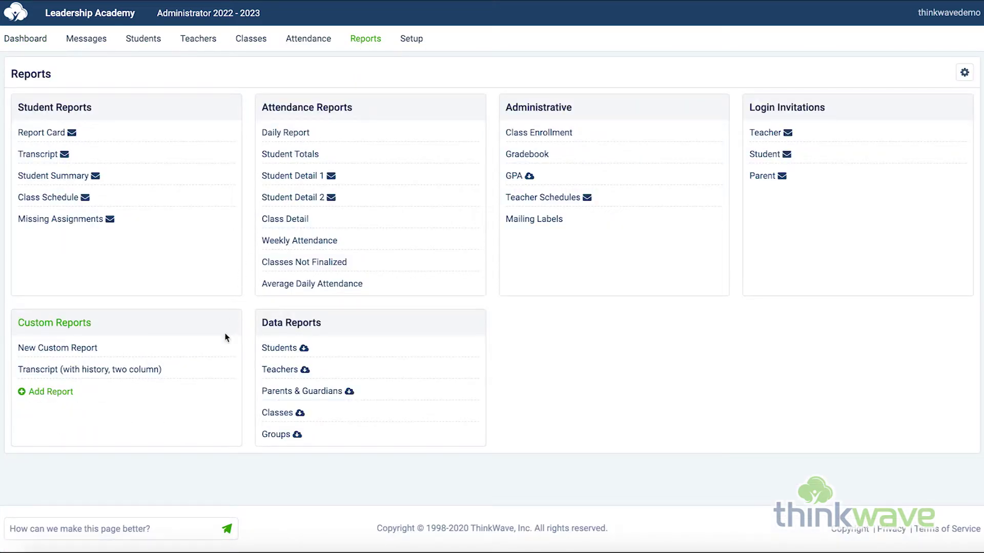
pyautogui.click(38, 397)
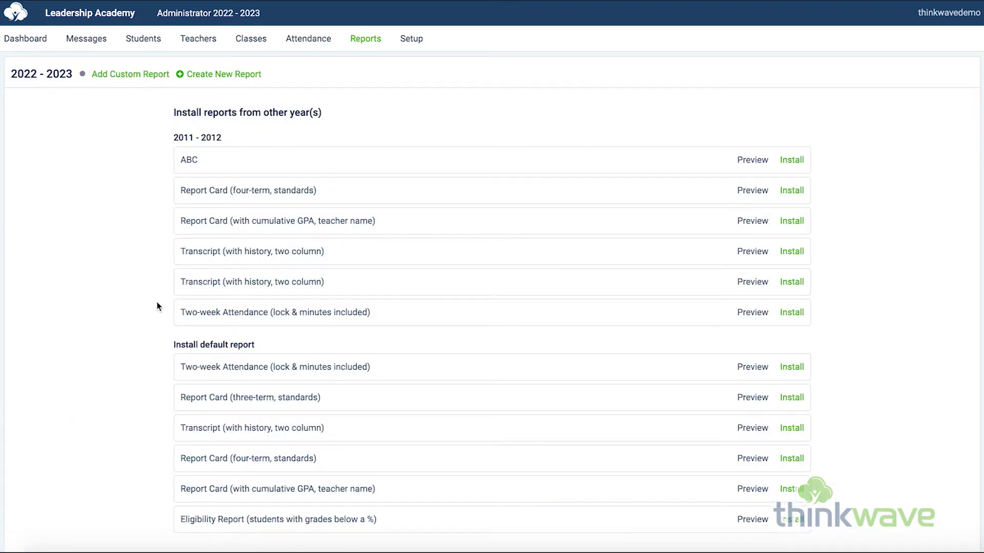
pyautogui.click(224, 77)
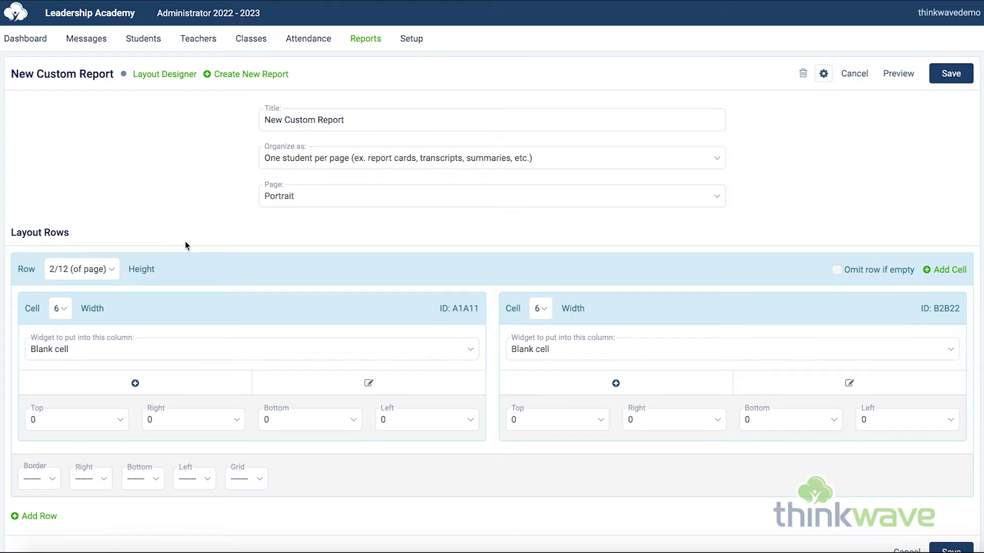
pyautogui.moveTo(395, 123); pyautogui.dragTo(229, 118)
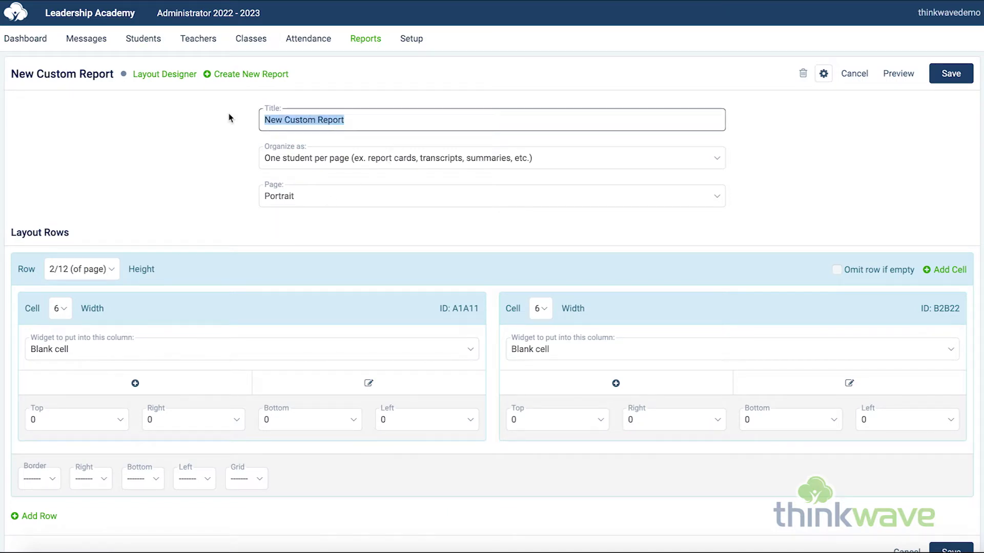
pyautogui.write('Demo')
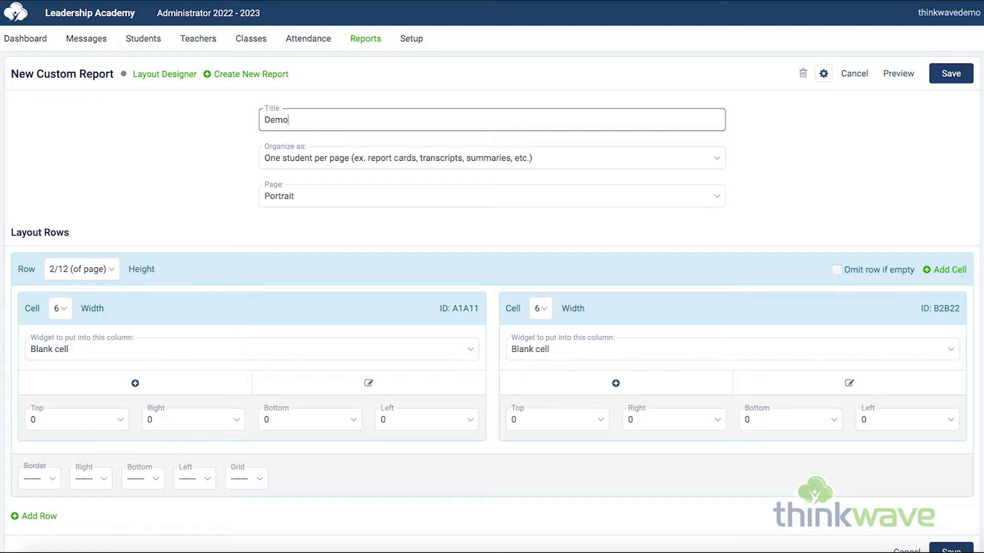
# Give the layout row a 12/12 page height and one 12-wide cell, delete the second cell, and save the report.
pyautogui.click(115, 259)
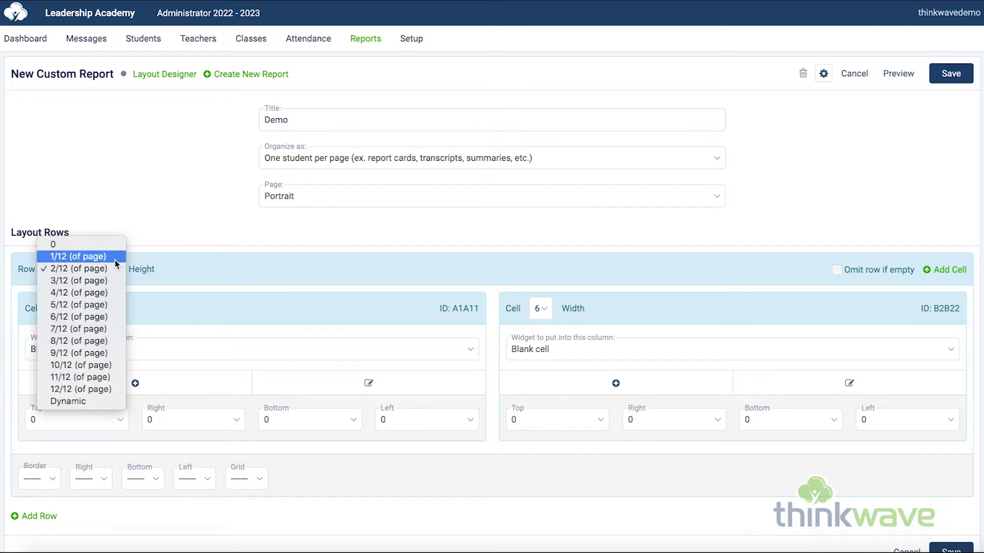
pyautogui.click(99, 385)
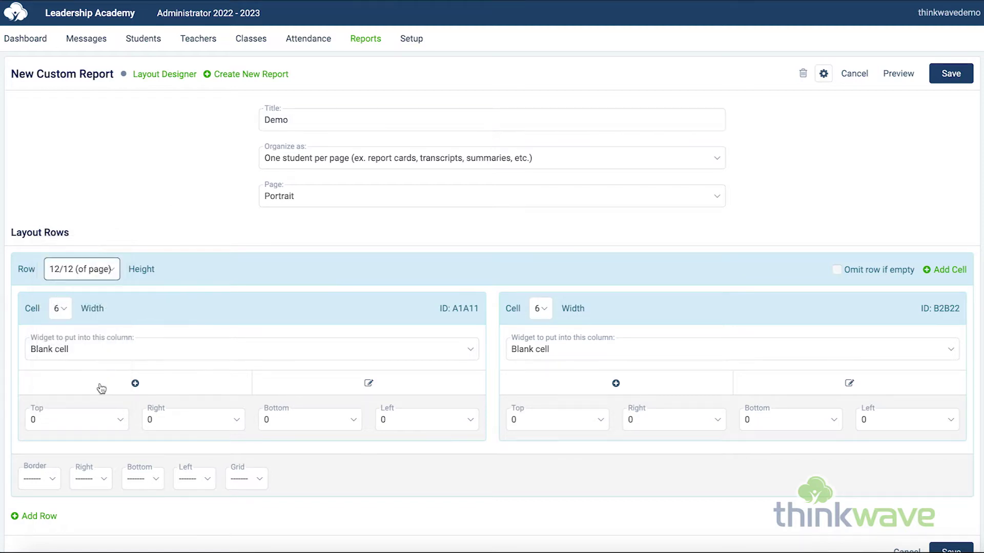
pyautogui.click(60, 308)
pyautogui.click(60, 381)
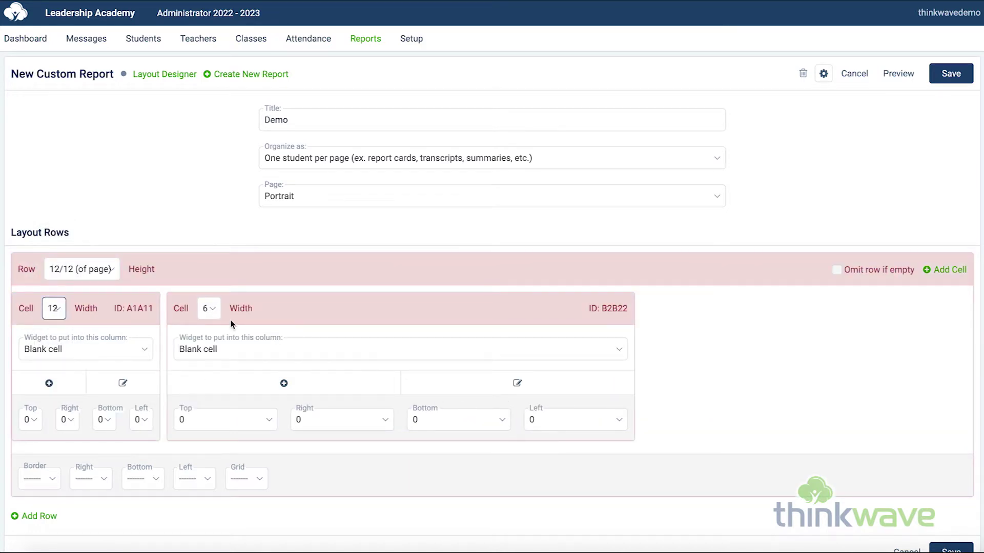
pyautogui.click(216, 309)
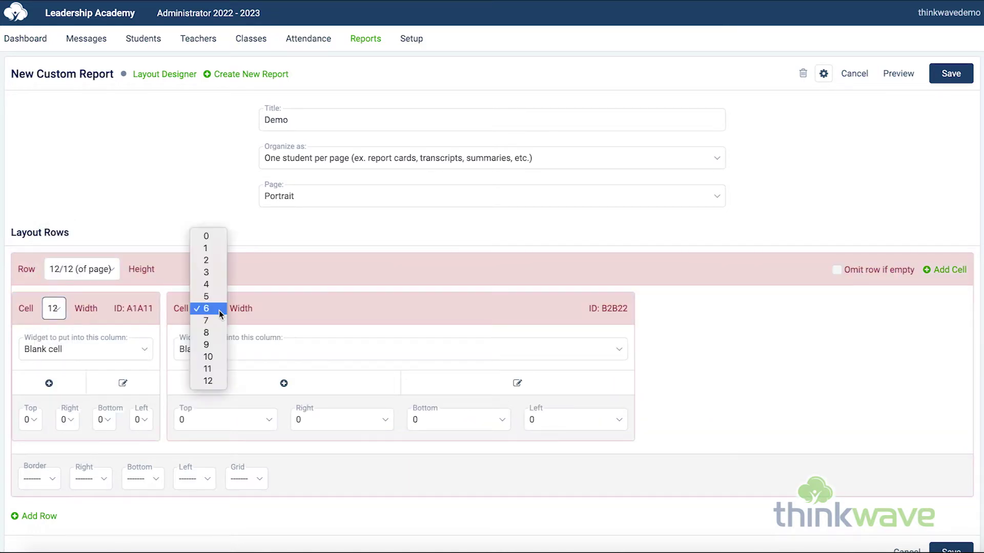
pyautogui.click(221, 238)
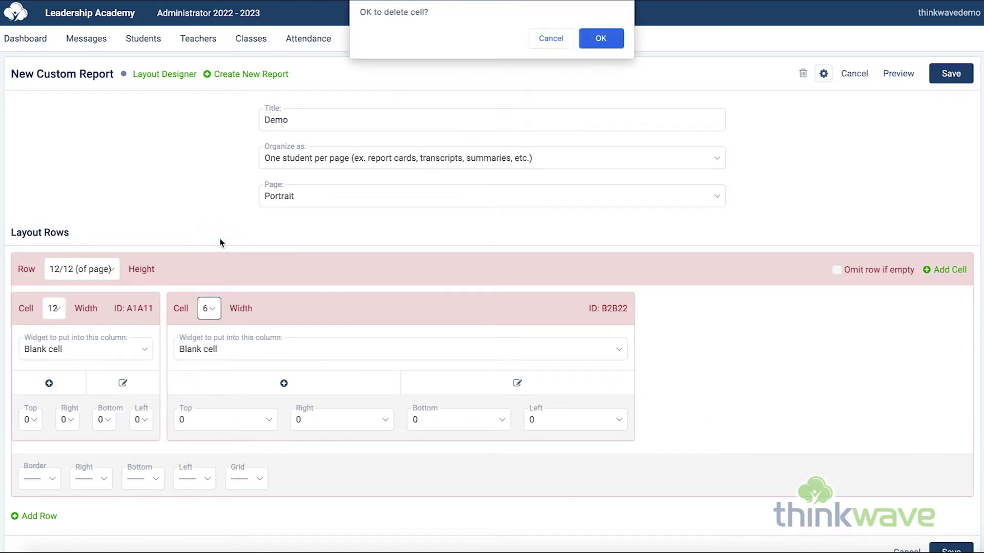
pyautogui.click(595, 42)
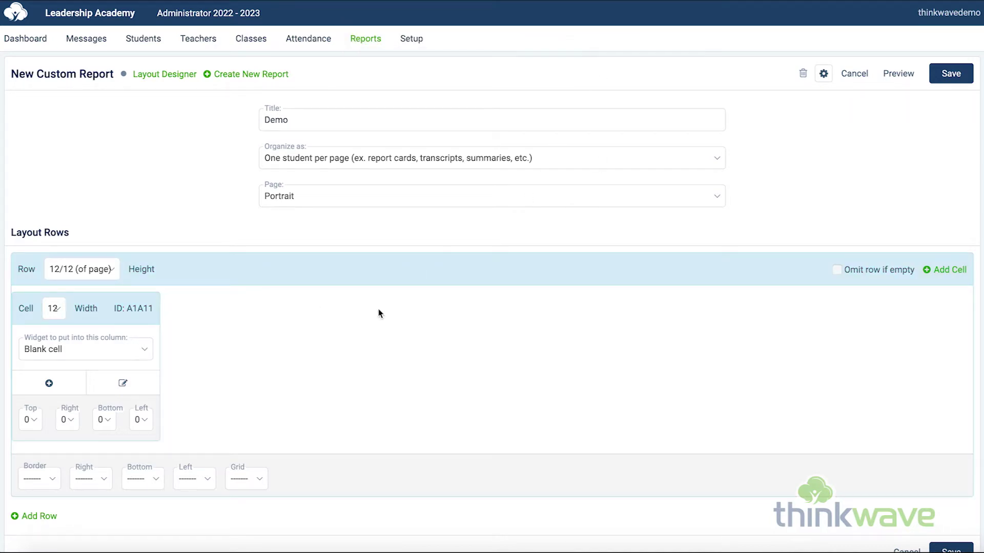
pyautogui.click(964, 78)
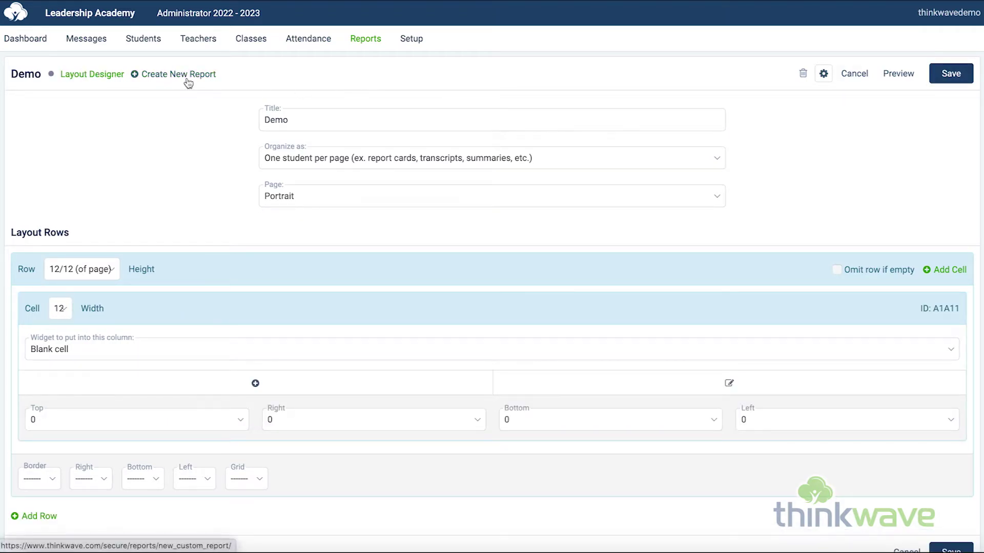
# Add a Table widget named "Class Grades Header" in the Widget Designer, saved to the Demo report.
pyautogui.moveTo(105, 76)
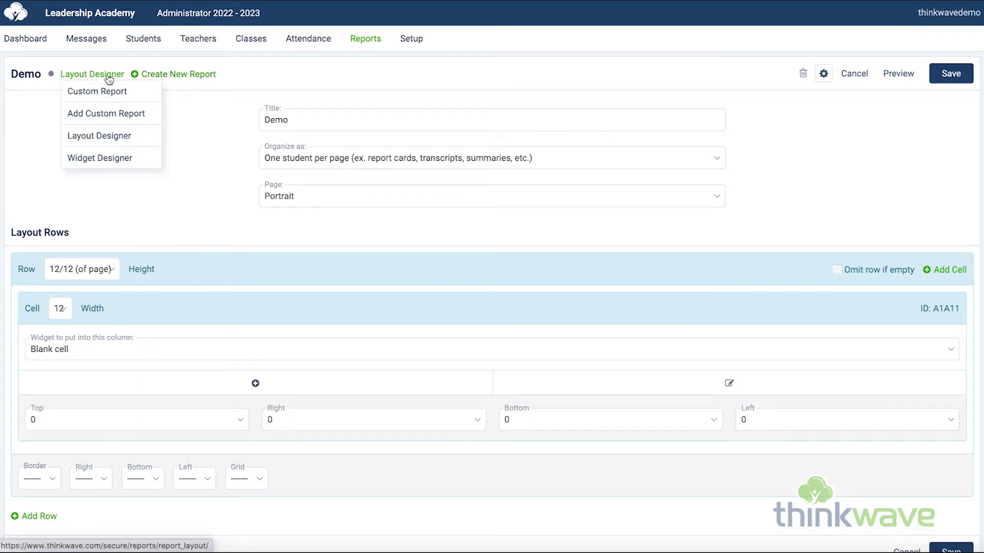
pyautogui.click(106, 163)
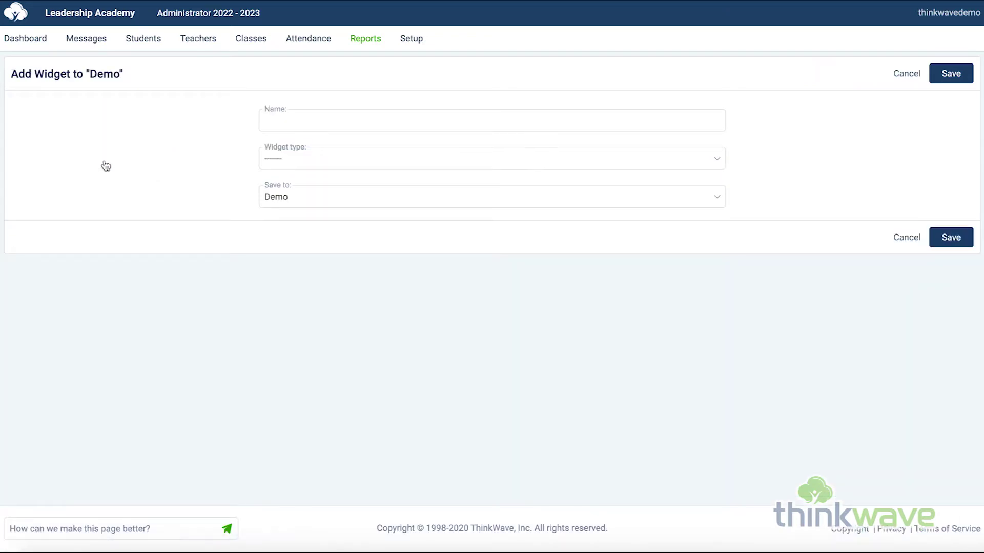
pyautogui.click(287, 120)
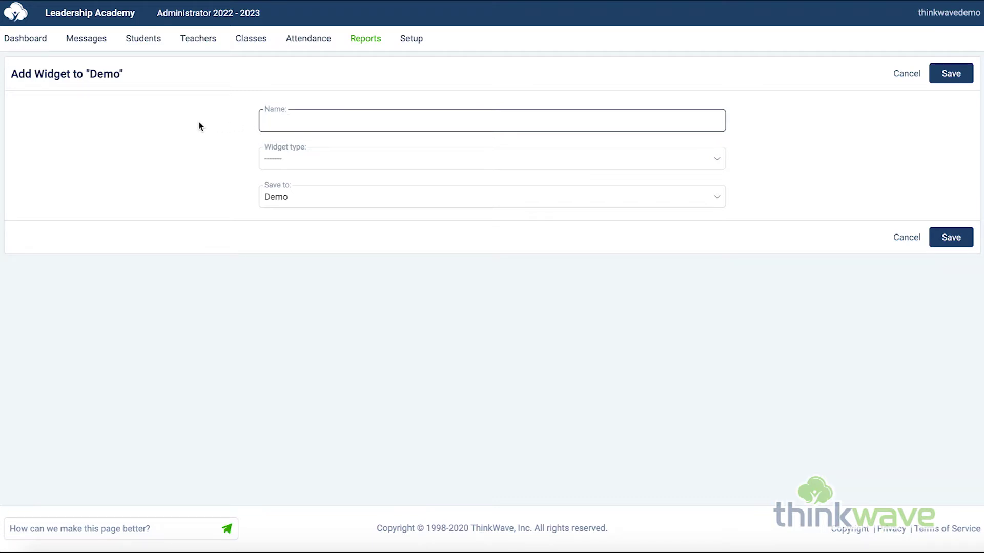
pyautogui.write('Class Grades Header')
pyautogui.click(366, 164)
pyautogui.click(367, 171)
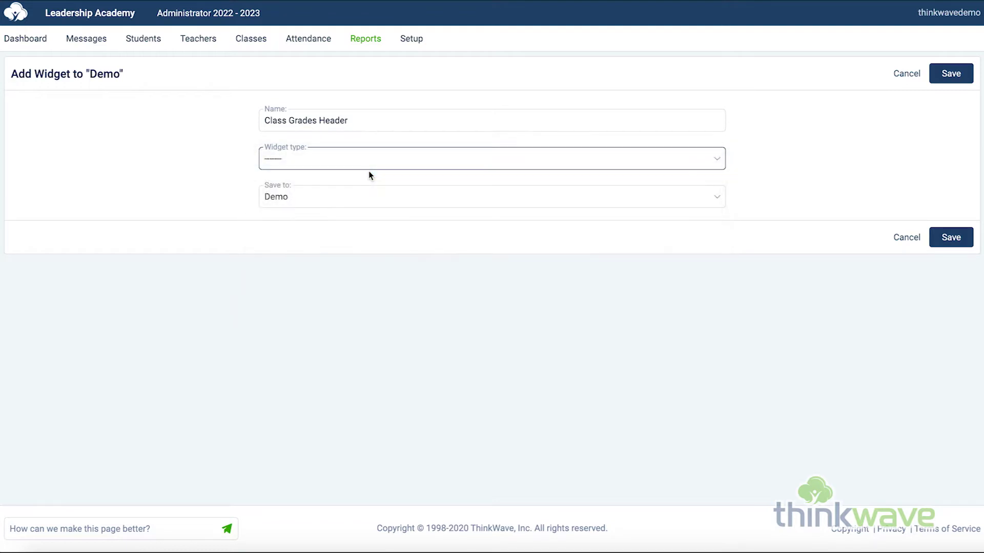
pyautogui.click(393, 198)
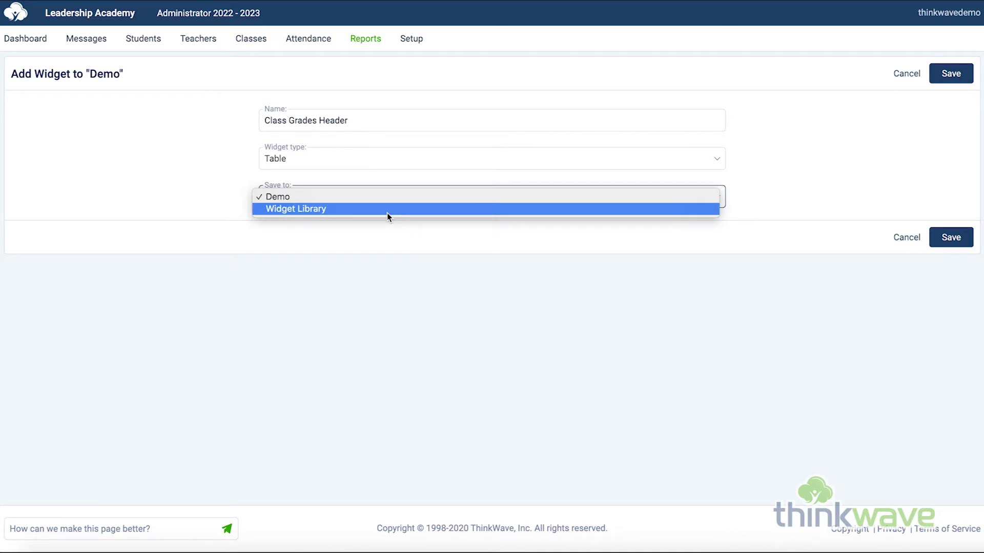
pyautogui.click(389, 196)
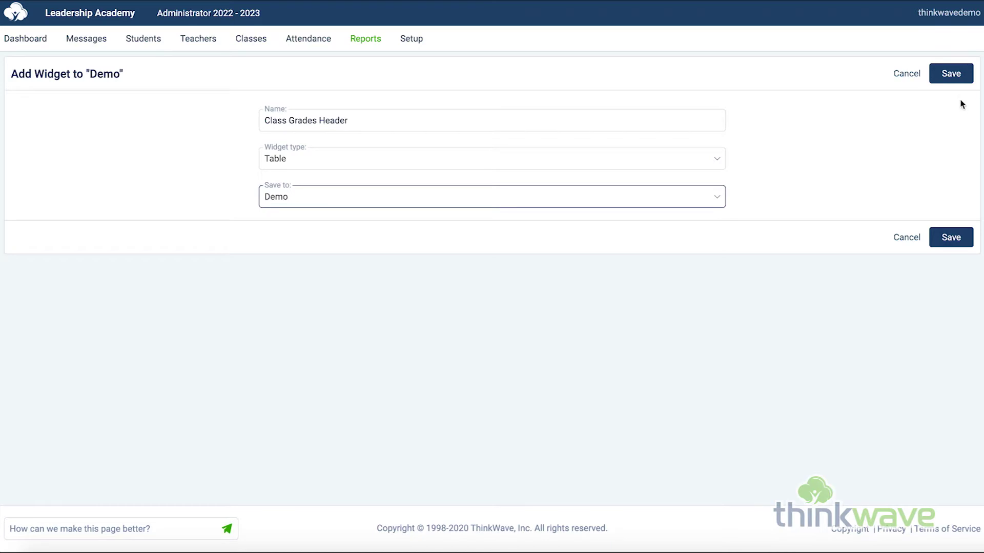
pyautogui.click(954, 76)
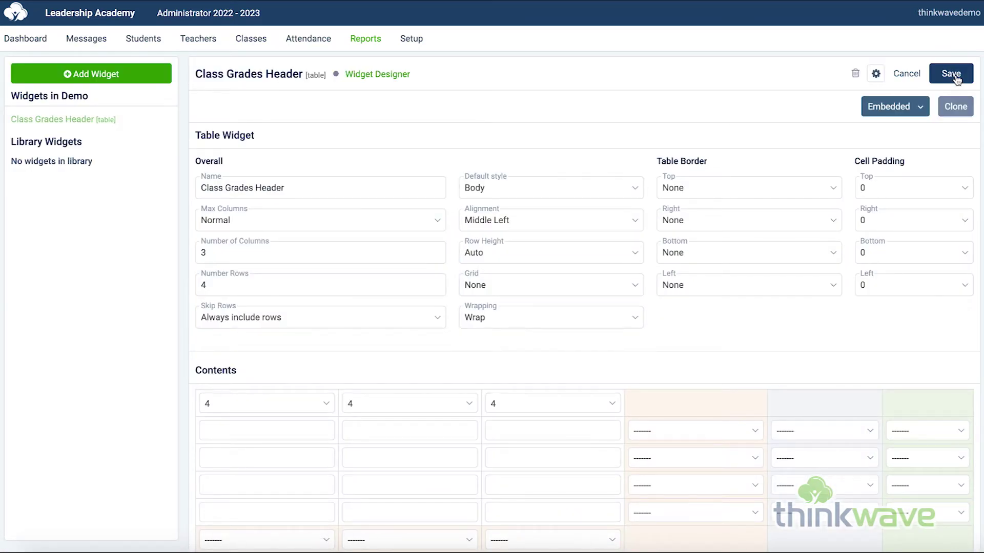
# Set the Class Grades Header widget's maximum columns to 5x.
pyautogui.click(317, 187)
pyautogui.click(323, 223)
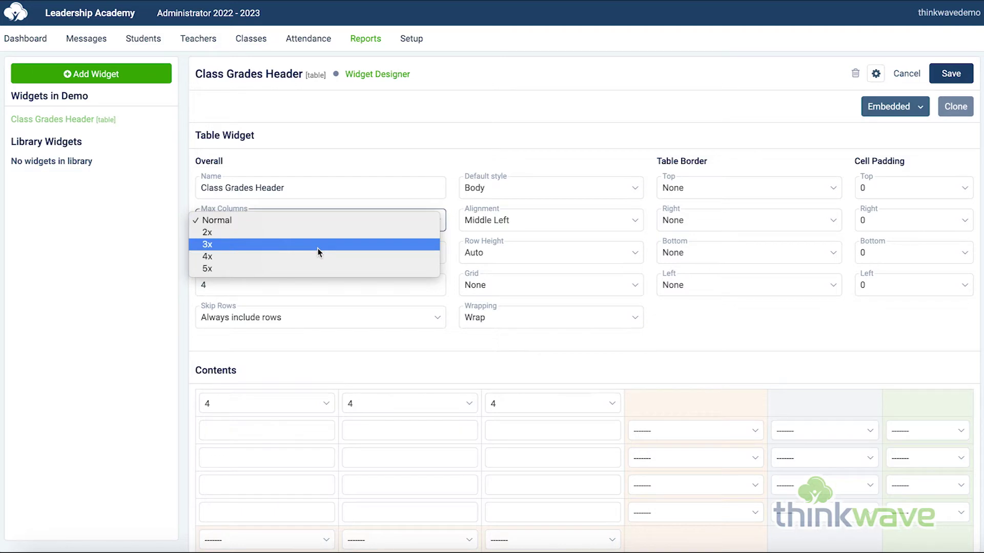
pyautogui.click(137, 227)
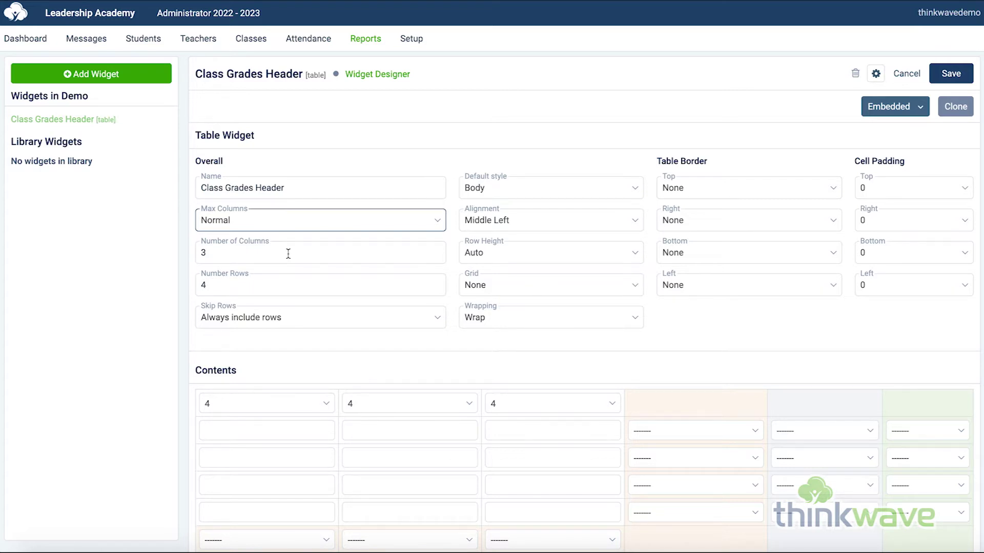
pyautogui.click(294, 220)
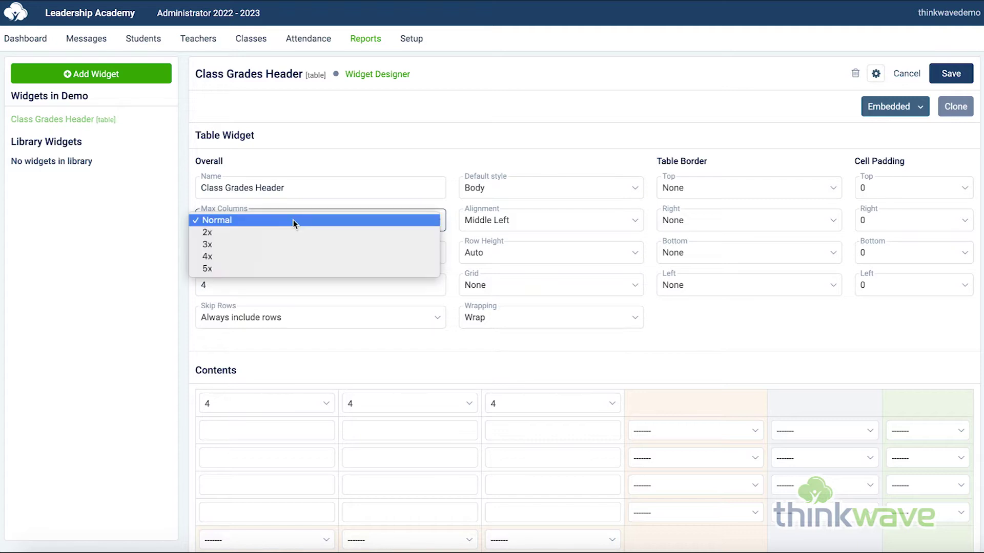
pyautogui.click(287, 269)
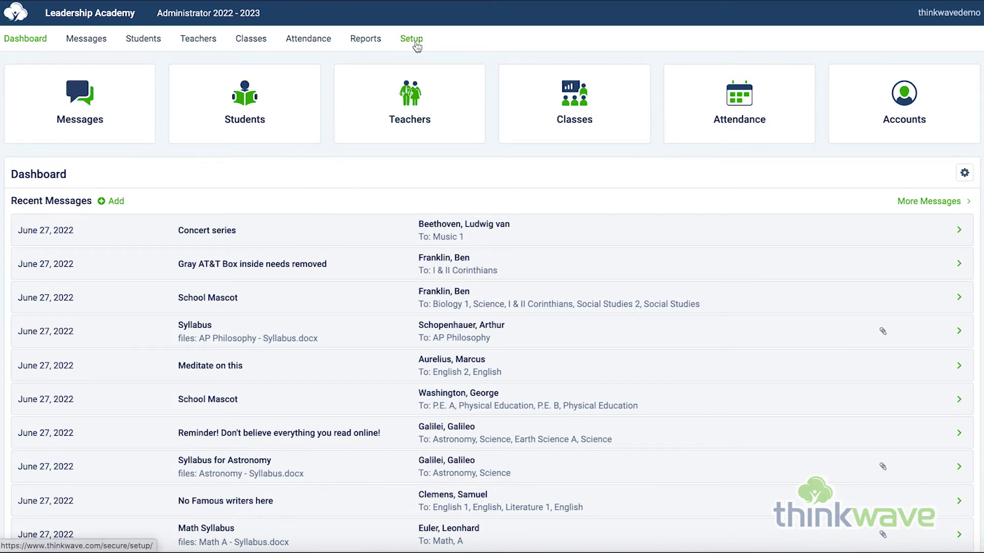
# Look up the school's Terms & Subterms in the setup area.
pyautogui.click(414, 41)
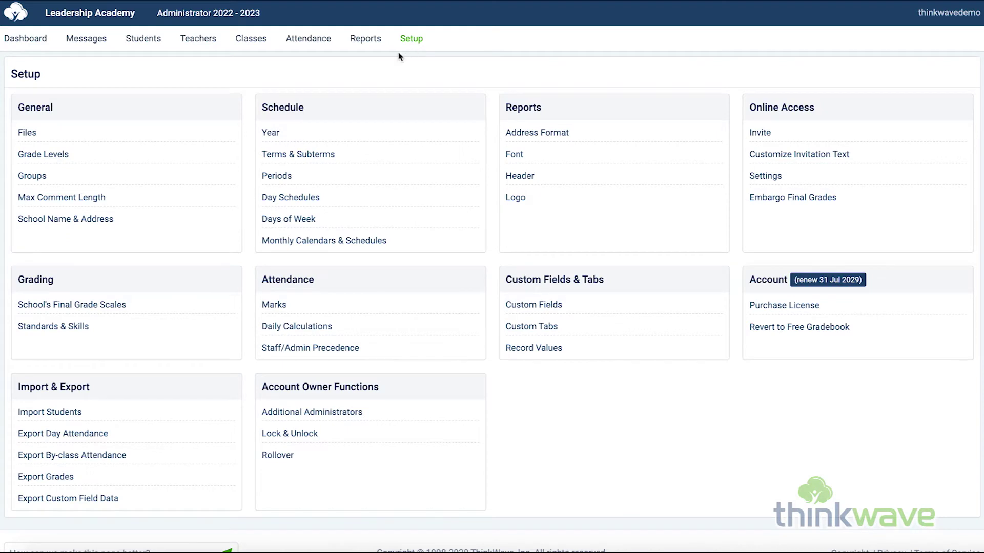
pyautogui.click(312, 154)
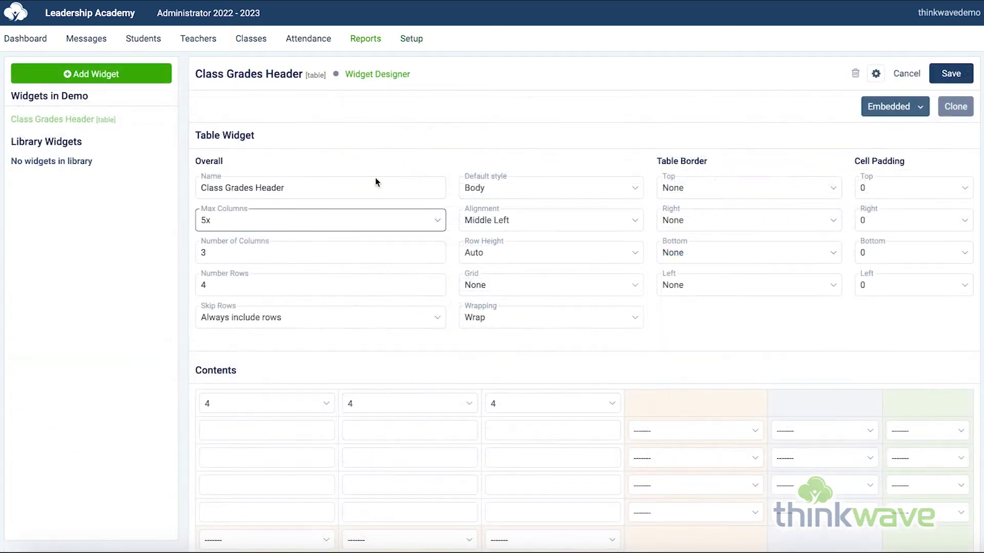
# Set the table widget to 7 columns and 1 row, with Skip Rows kept at "Always include rows".
pyautogui.press('Tab')
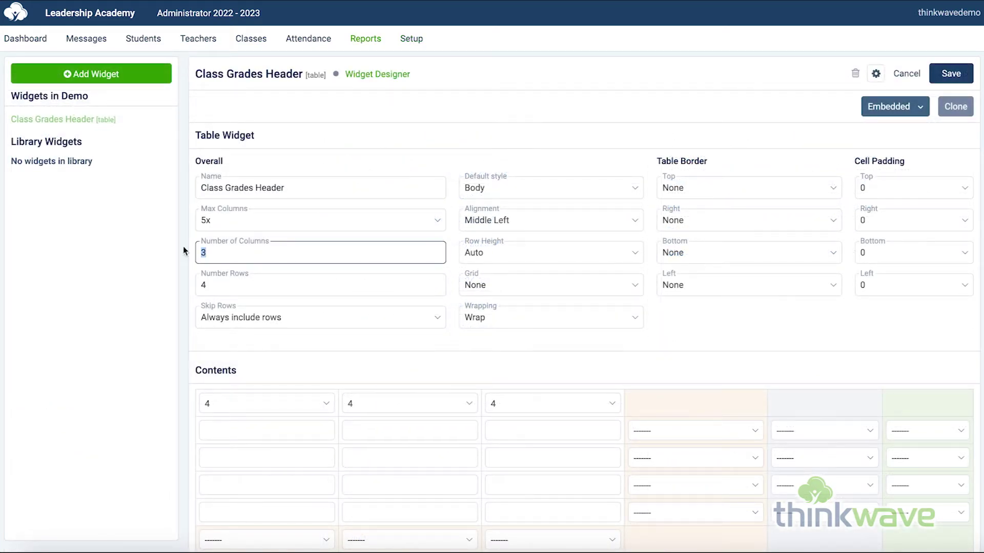
pyautogui.write('7')
pyautogui.press('Tab')
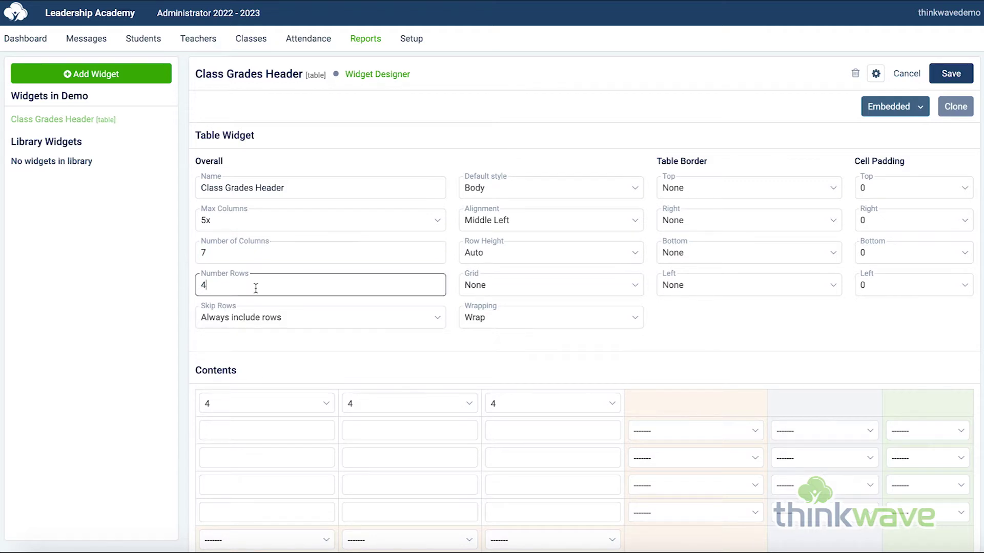
pyautogui.write('1')
pyautogui.click(270, 318)
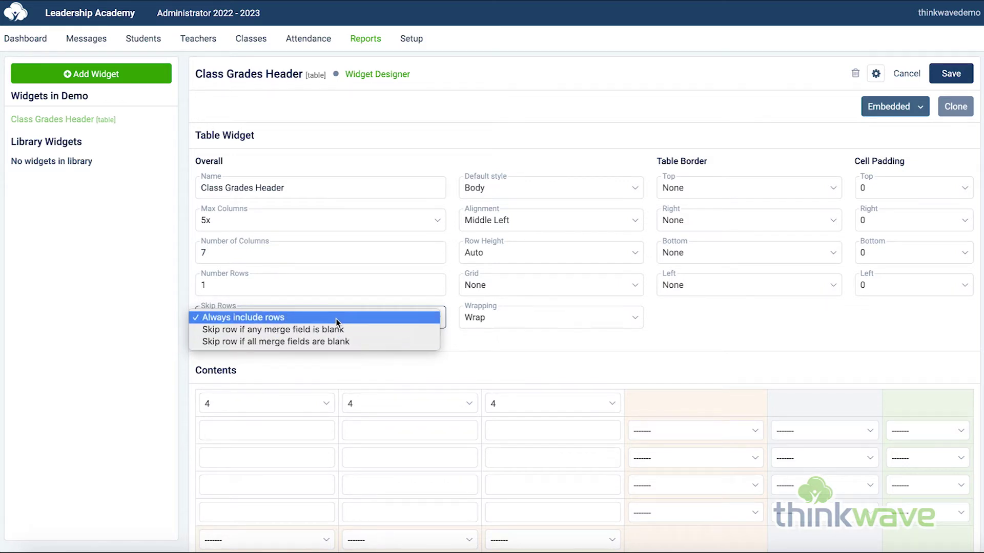
pyautogui.click(336, 319)
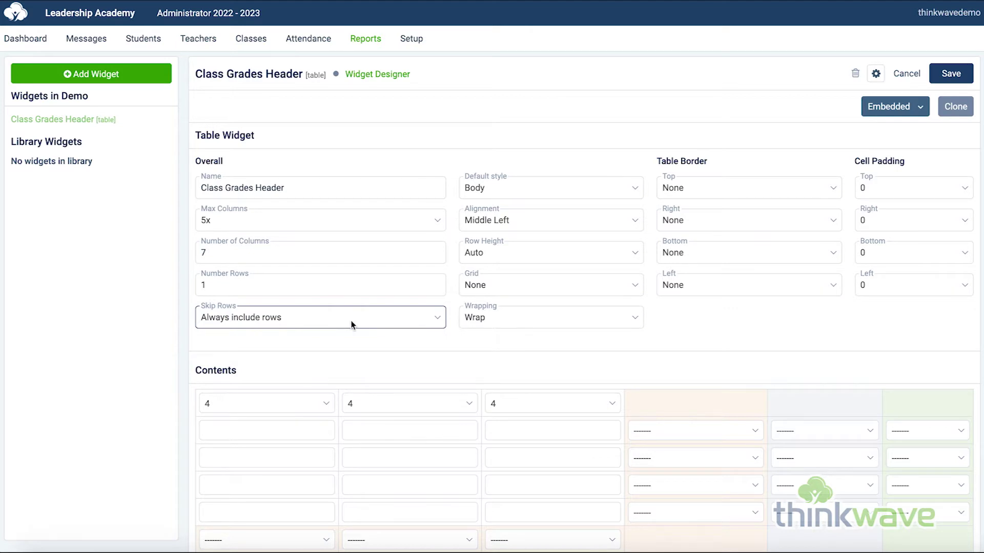
# Review the default style, alignment, row height and grid options, keeping Body, Middle Left, Auto and None.
pyautogui.click(557, 188)
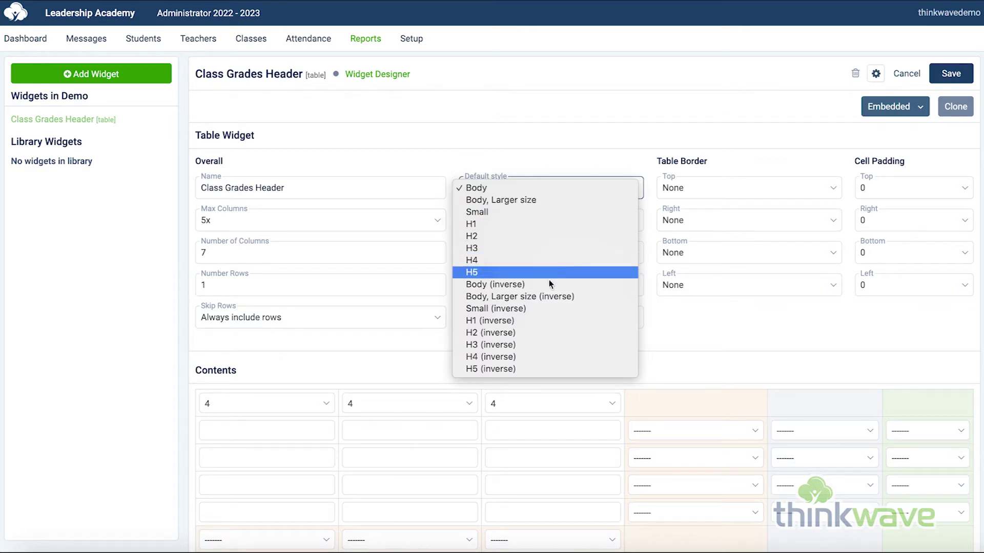
pyautogui.click(566, 188)
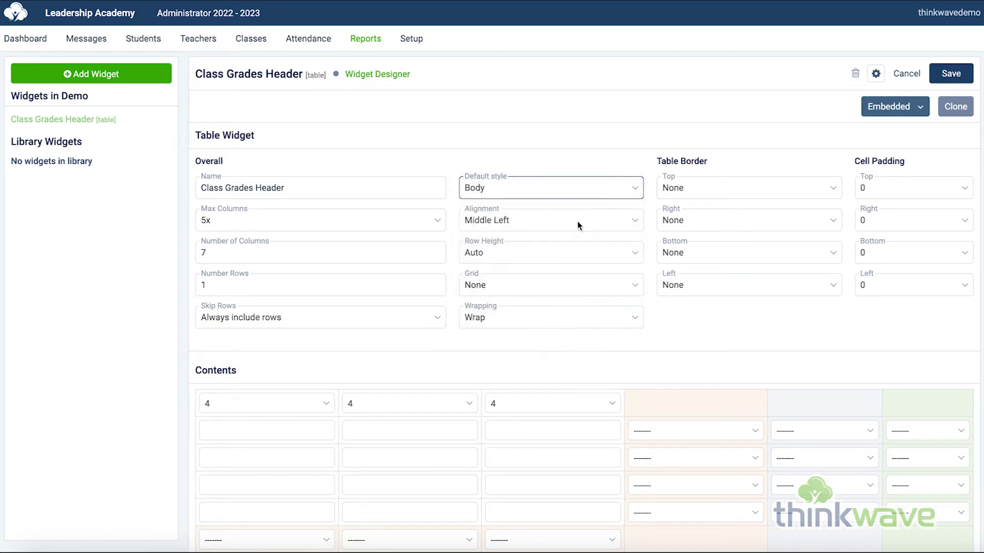
pyautogui.click(577, 221)
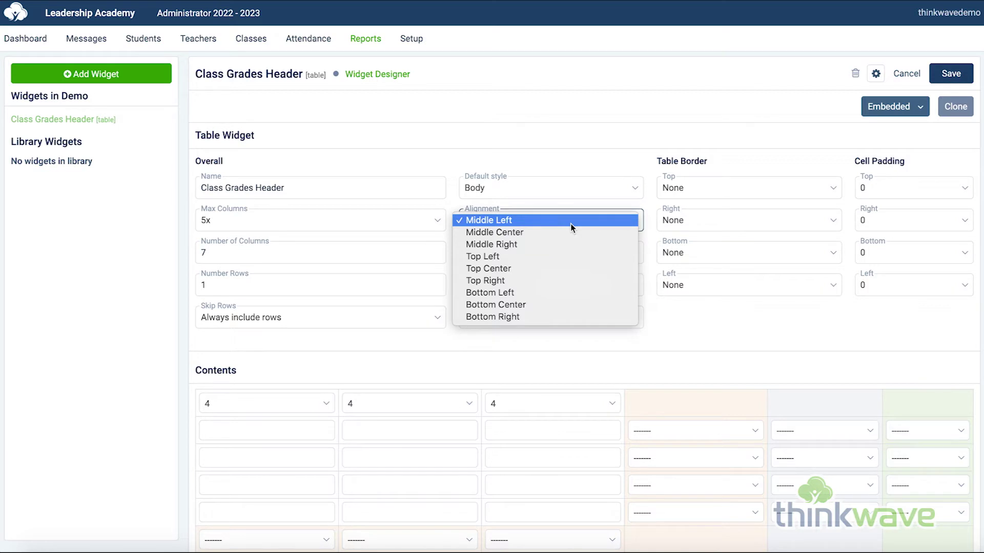
pyautogui.click(570, 224)
pyautogui.click(568, 253)
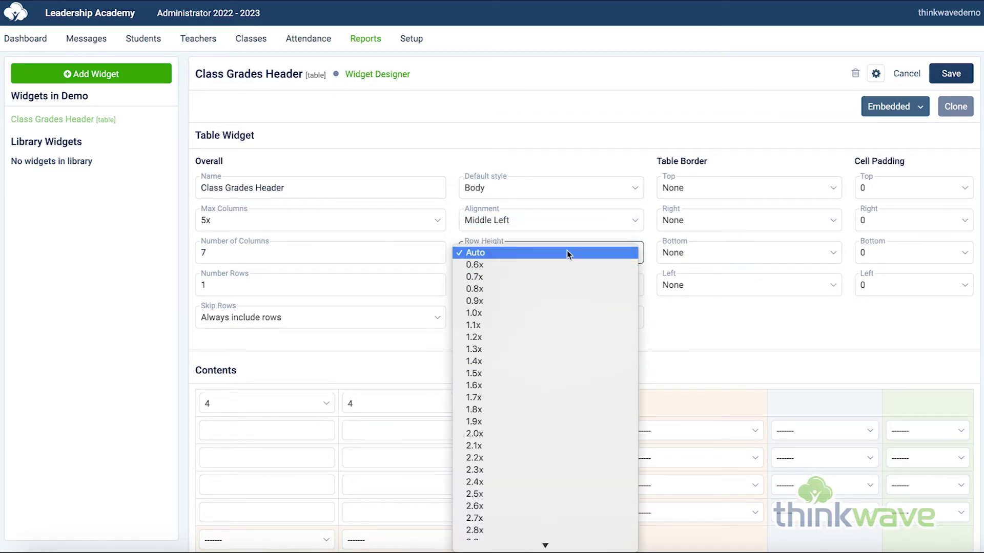
pyautogui.click(567, 252)
pyautogui.click(572, 291)
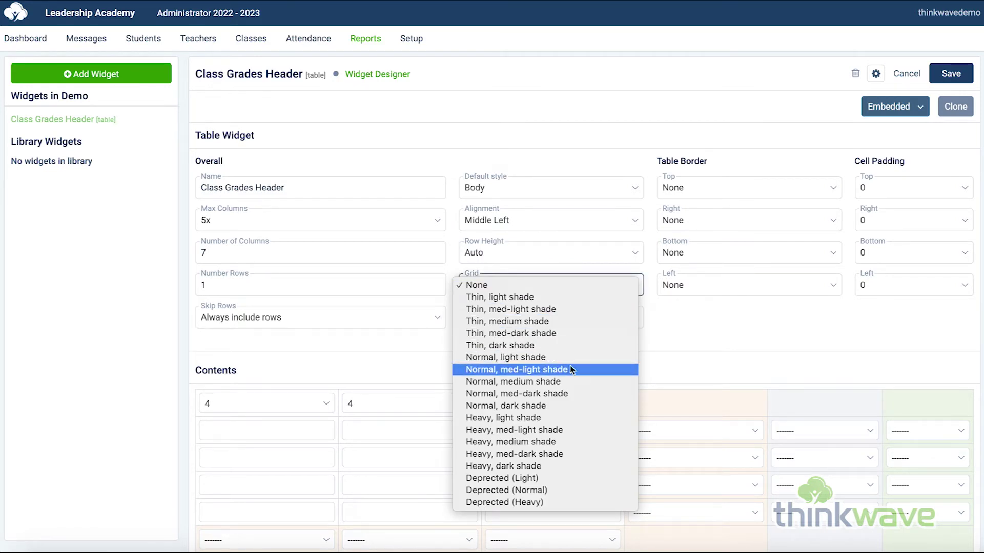
pyautogui.click(559, 285)
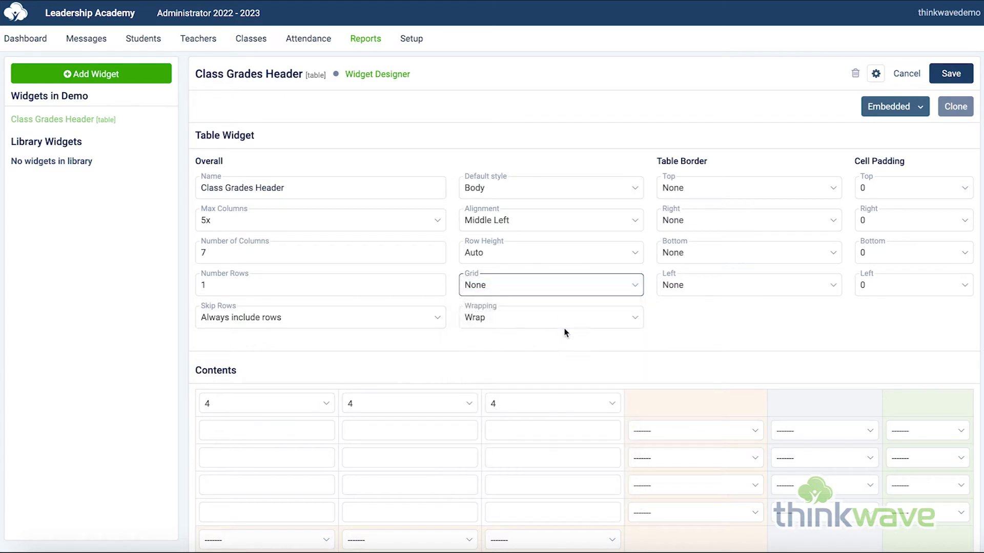
# Set the table's wrapping to "Do not wrap", keep the top border at None and top cell padding at 0, and save the widget.
pyautogui.click(566, 324)
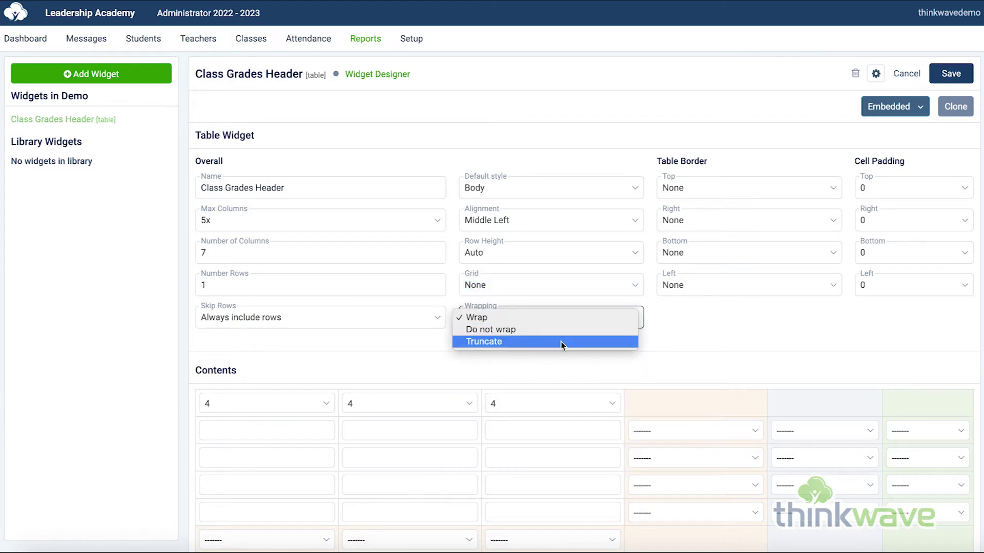
pyautogui.click(566, 329)
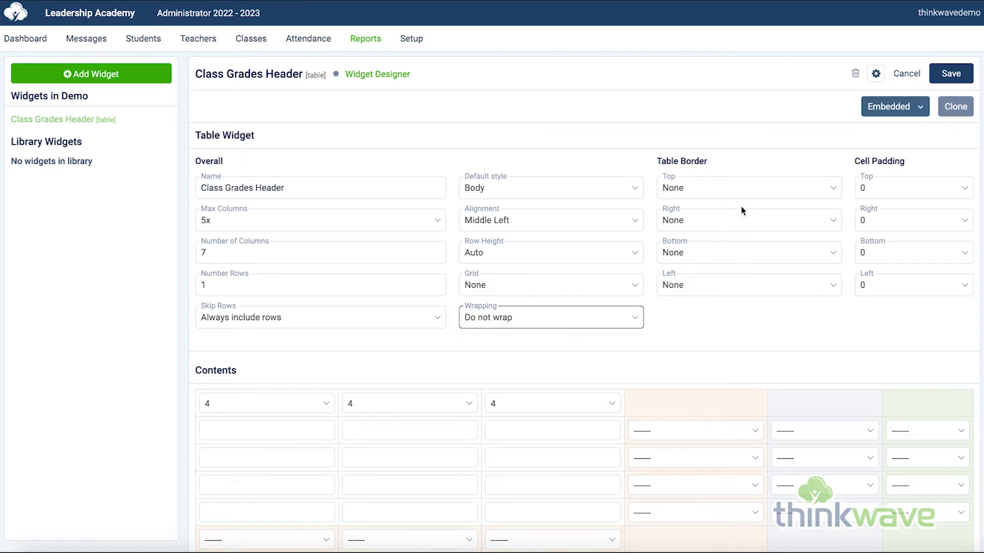
pyautogui.click(755, 189)
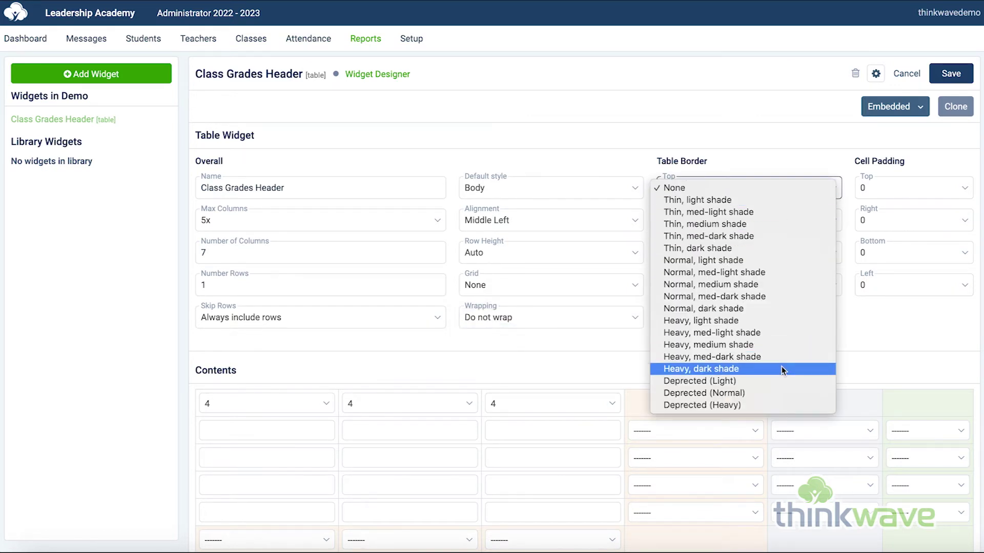
pyautogui.click(771, 187)
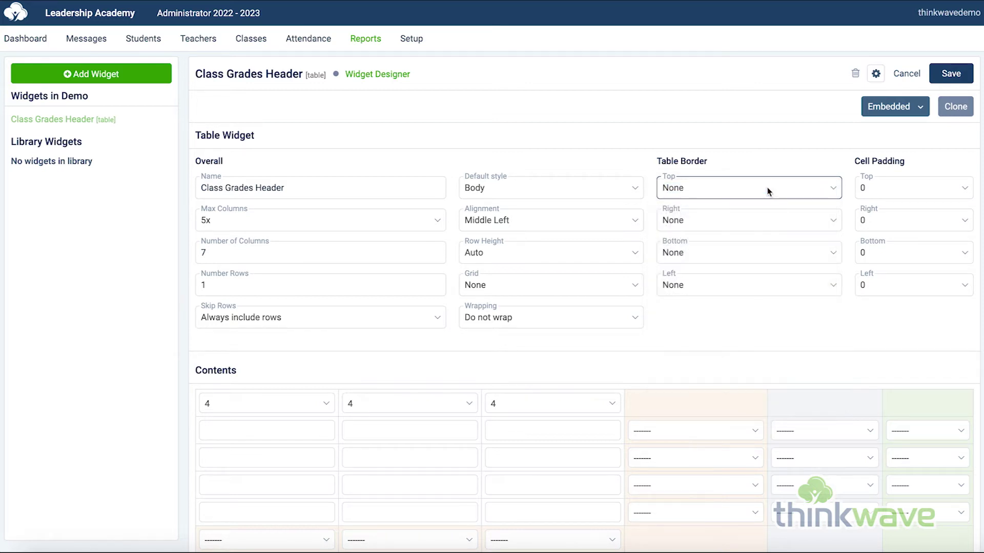
pyautogui.click(903, 188)
pyautogui.click(929, 188)
pyautogui.click(960, 73)
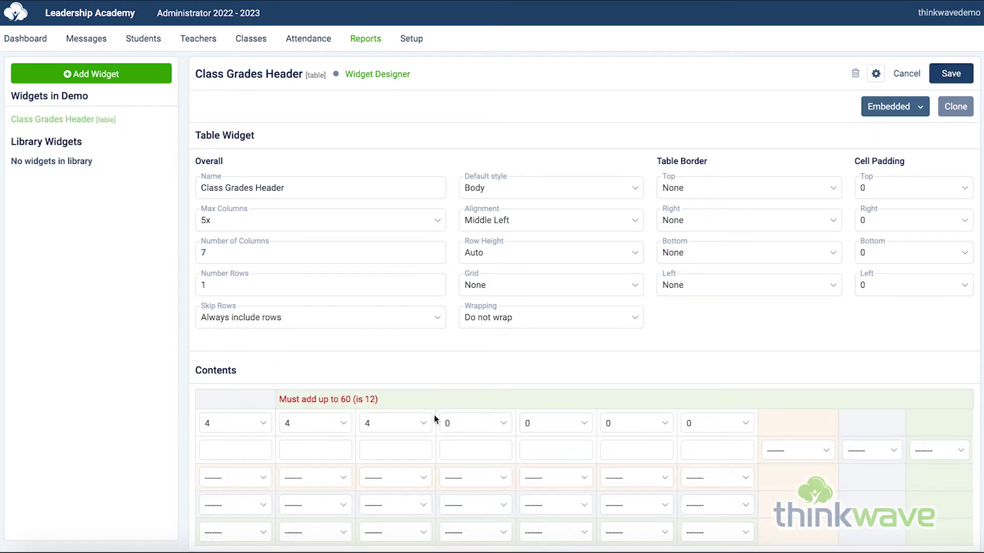
# Set the first column's width to 18 and the other six columns' widths to 7 each, and save the widget.
pyautogui.click(229, 423)
pyautogui.scroll(-5, 241, 474)
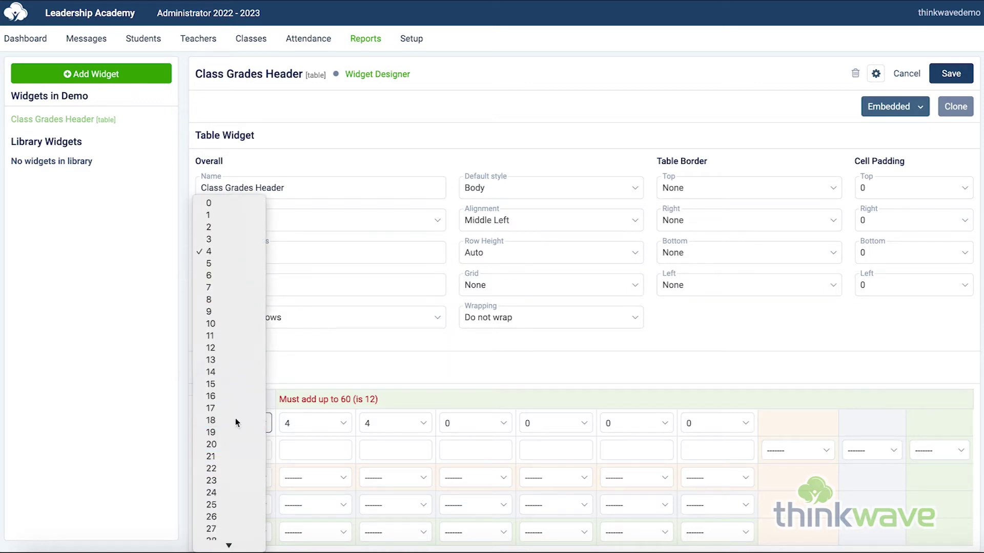
pyautogui.click(235, 420)
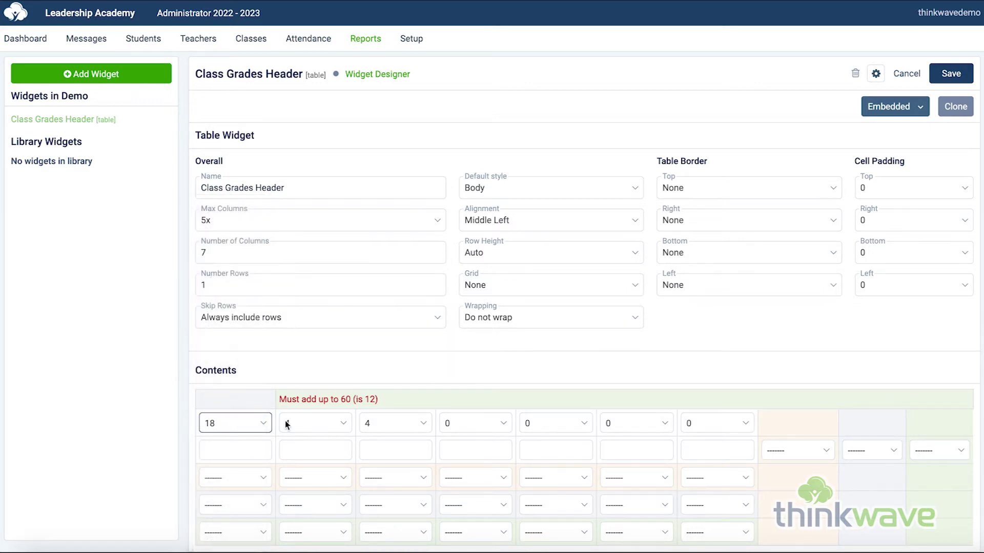
pyautogui.click(321, 425)
pyautogui.click(322, 460)
pyautogui.click(408, 424)
pyautogui.click(401, 459)
pyautogui.click(488, 426)
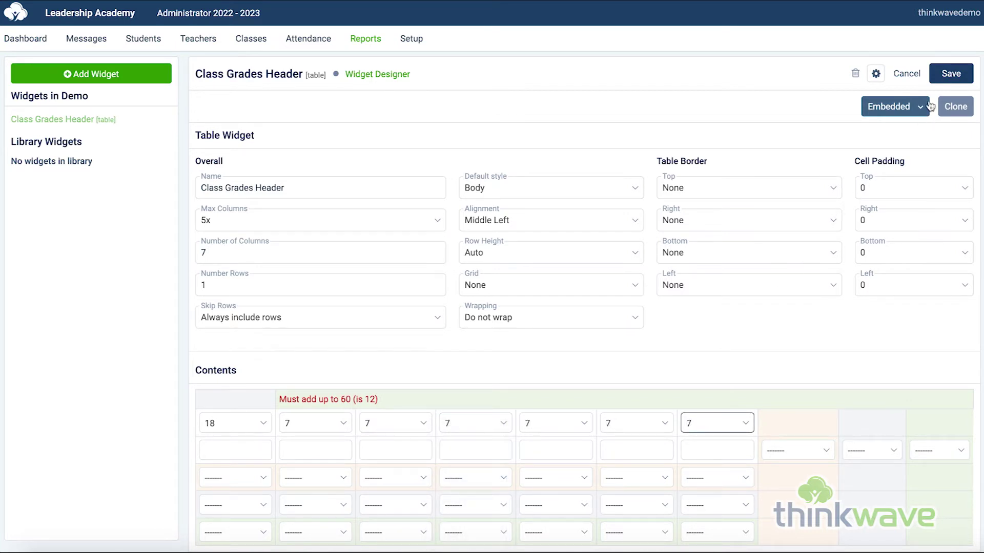
pyautogui.click(945, 76)
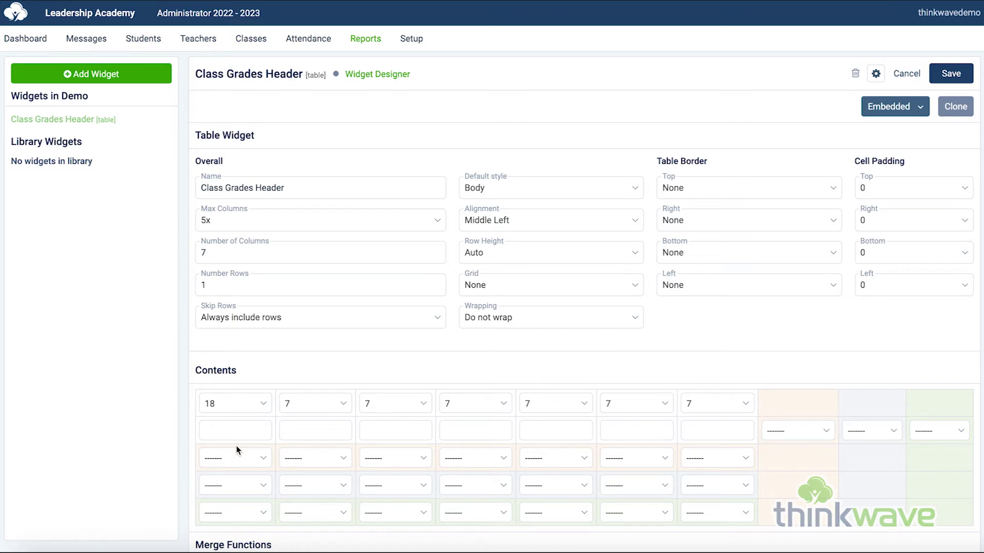
# Enter "Course Name" as the content of the first column's header cell.
pyautogui.click(234, 431)
pyautogui.write('Course Name')
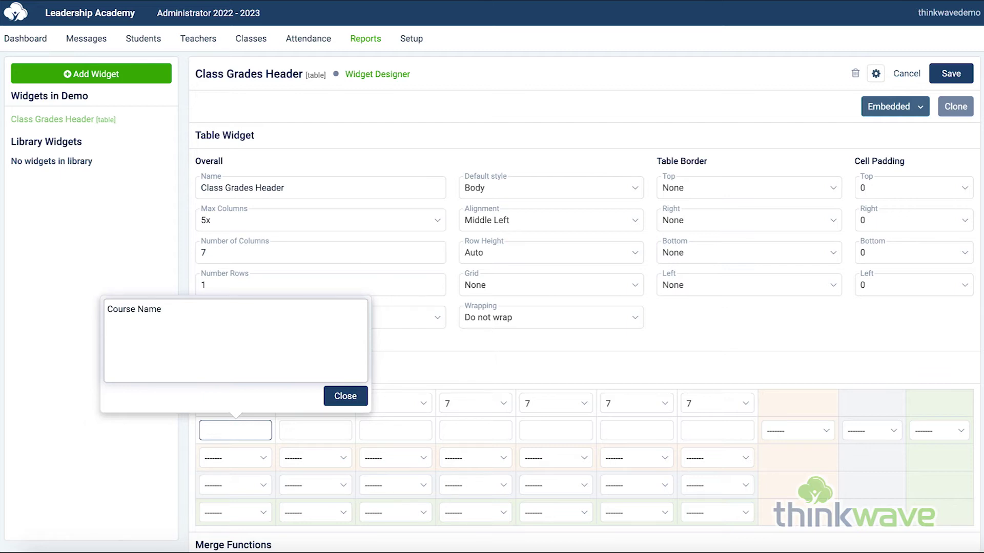
pyautogui.click(333, 396)
# Read through the merge functions reference down to the term function's variables and sample code.
pyautogui.scroll(-7, 411, 419)
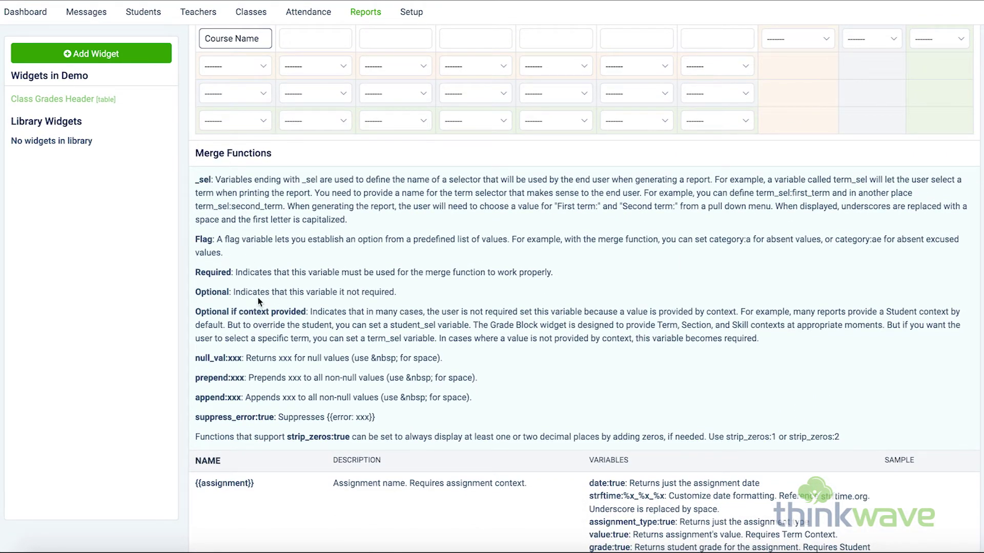
pyautogui.scroll(-3, 241, 389)
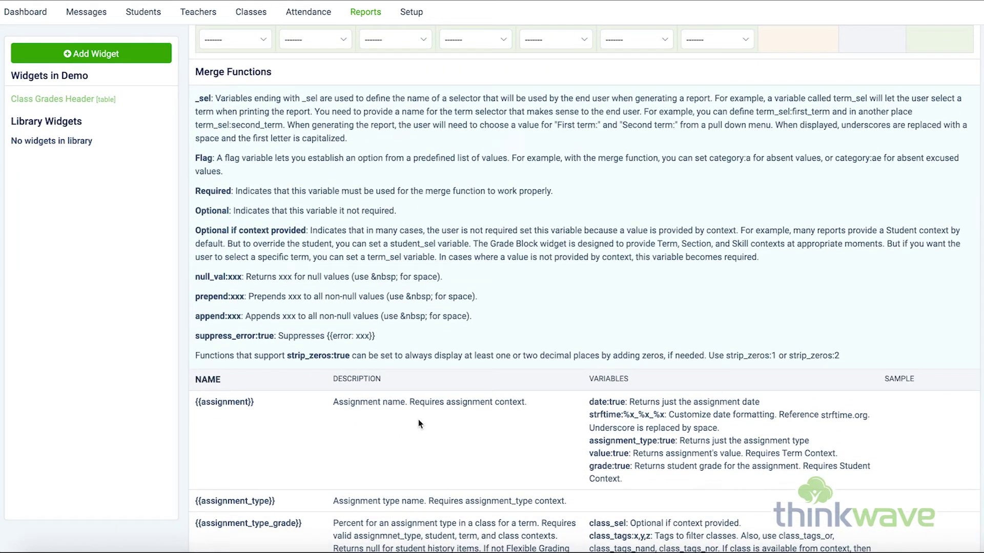
pyautogui.scroll(-5, 686, 431)
pyautogui.scroll(-7, 685, 431)
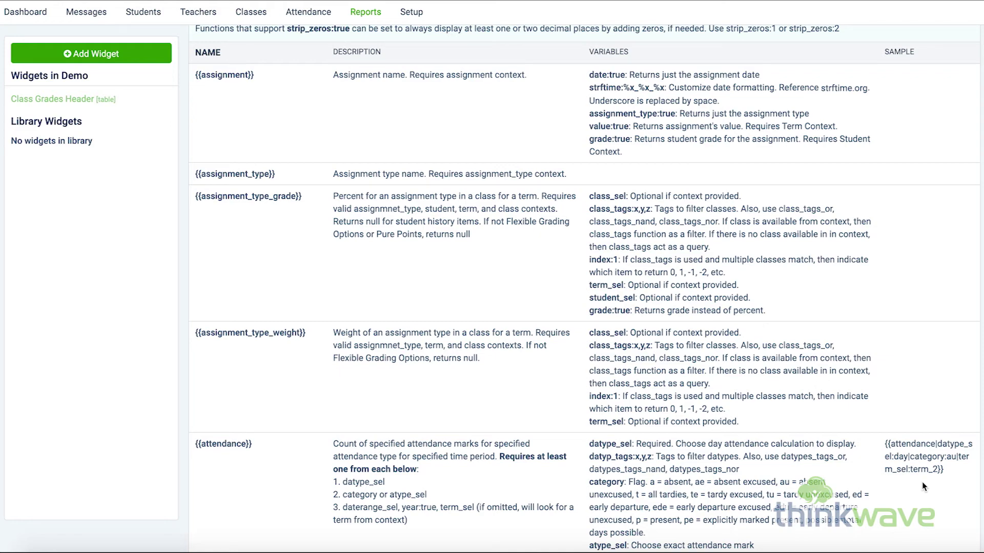
pyautogui.scroll(-20, 303, 411)
pyautogui.scroll(-20, 303, 413)
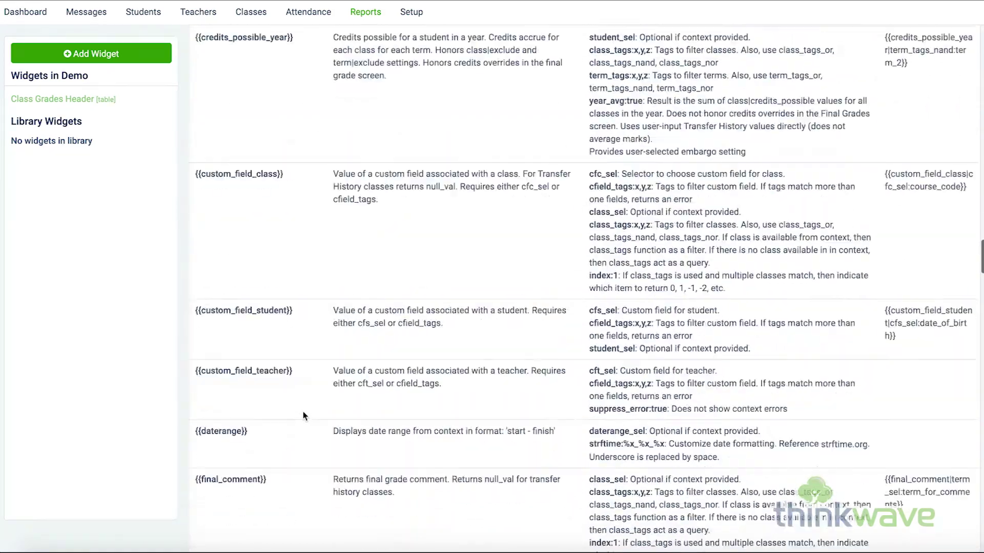
pyautogui.scroll(-15, 303, 412)
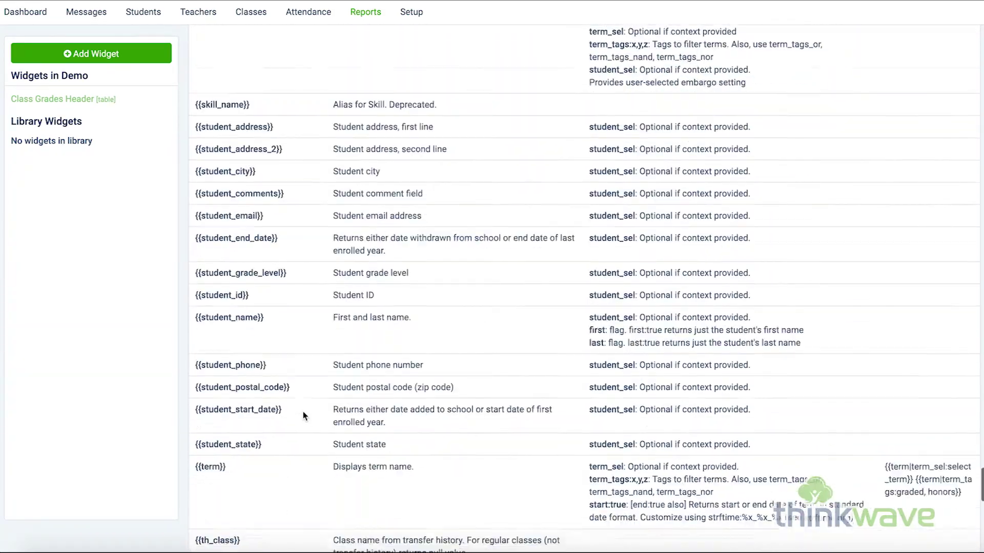
pyautogui.scroll(3, 279, 199)
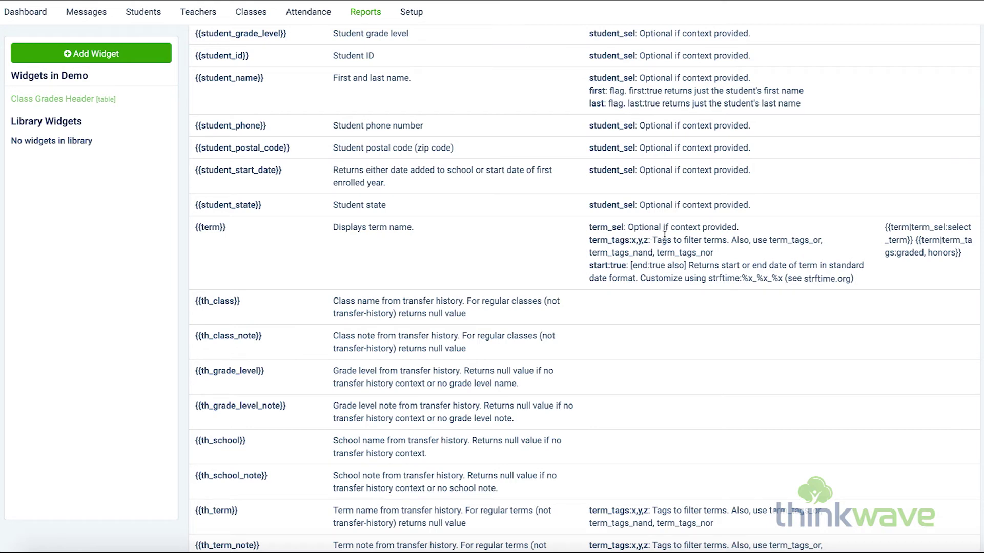
pyautogui.scroll(1, 891, 272)
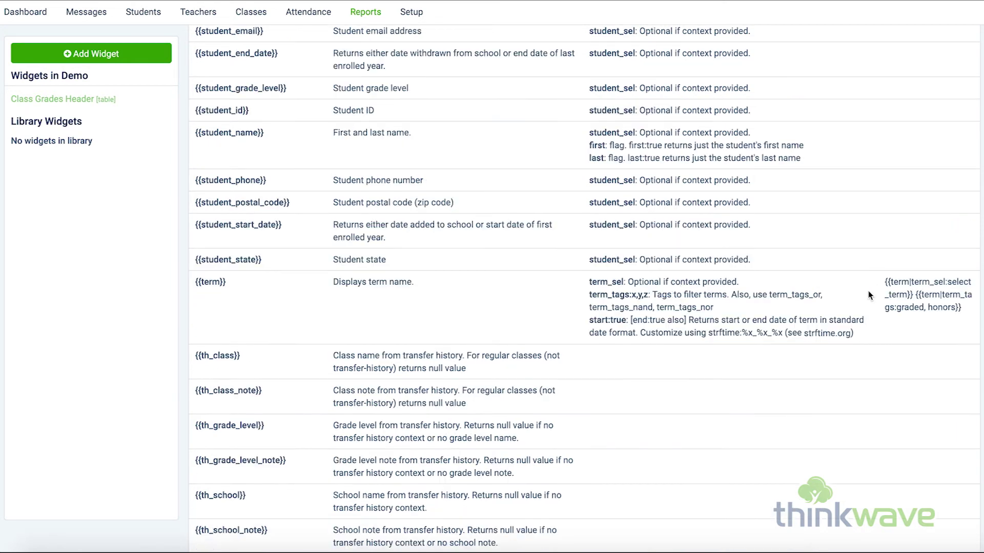
# Copy the sample term selector code into the second column's header cell and extend it to {{term|term_sel:select_term_1}}.
pyautogui.moveTo(885, 280); pyautogui.dragTo(914, 294)
pyautogui.hotkey('ctrl', 'c')
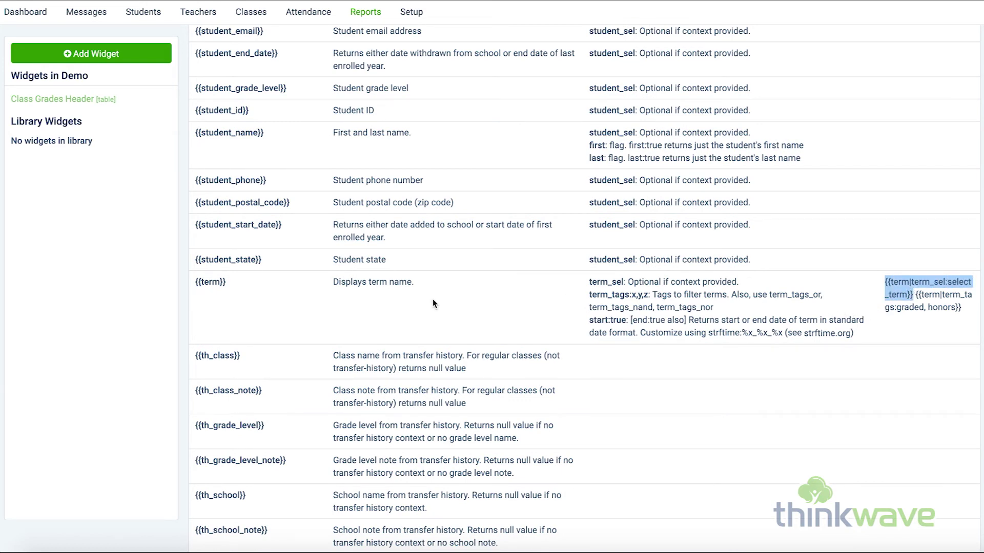
pyautogui.scroll(20, 432, 299)
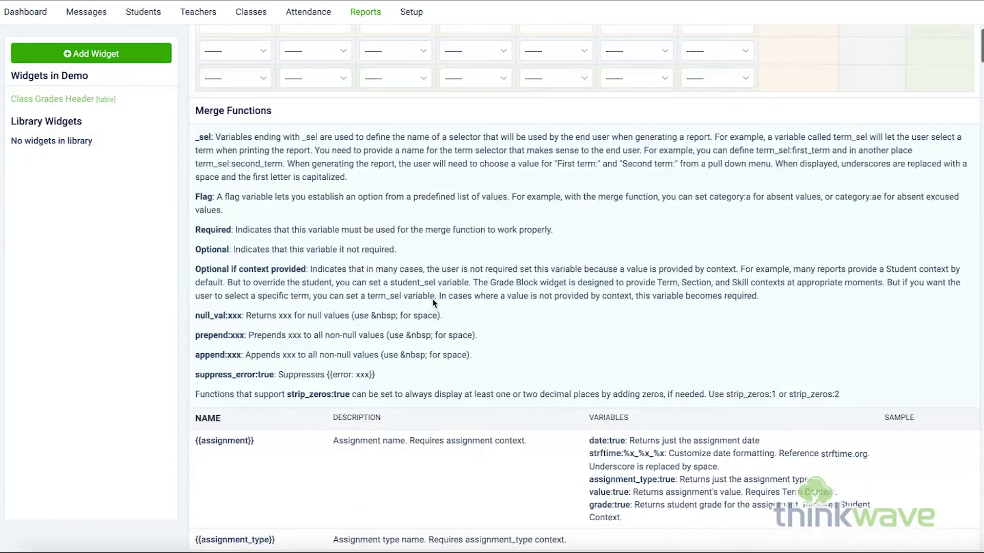
pyautogui.scroll(10, 433, 299)
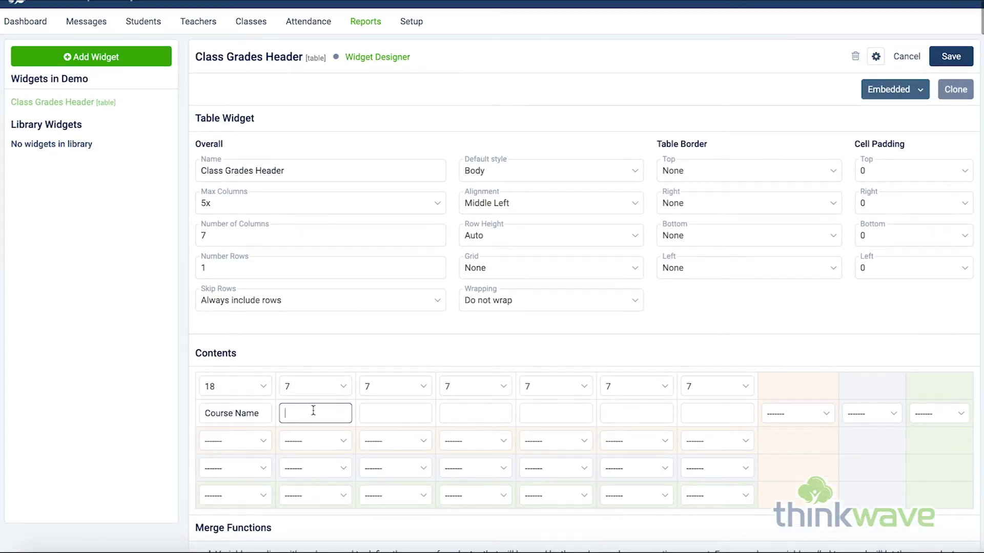
pyautogui.click(313, 411)
pyautogui.hotkey('ctrl', 'v')
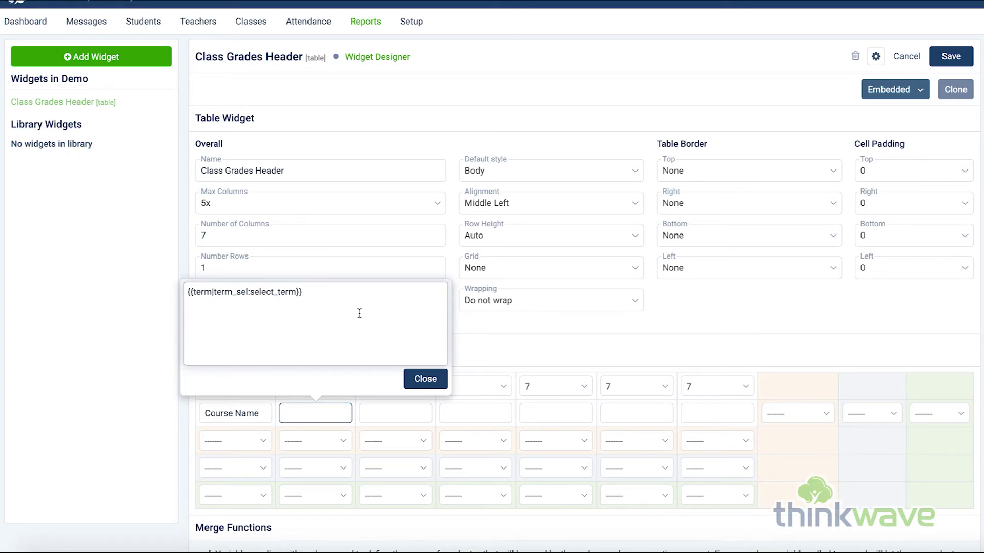
pyautogui.write('_1')
# Fill the remaining five header cells with copies of the term code numbered select_term_2 to select_term_6, and save the widget.
pyautogui.moveTo(311, 292); pyautogui.dragTo(186, 292)
pyautogui.hotkey('ctrl', 'c')
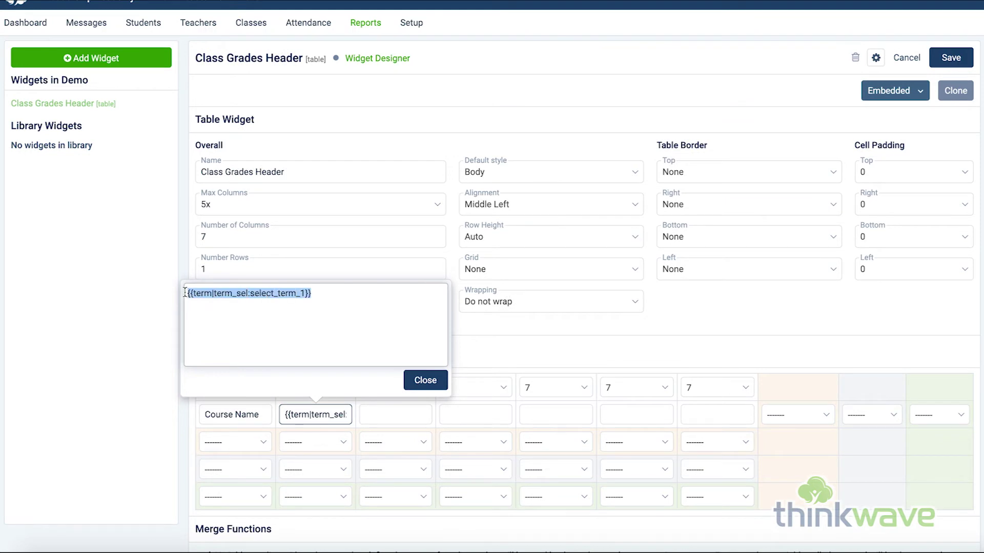
pyautogui.click(425, 380)
pyautogui.click(401, 417)
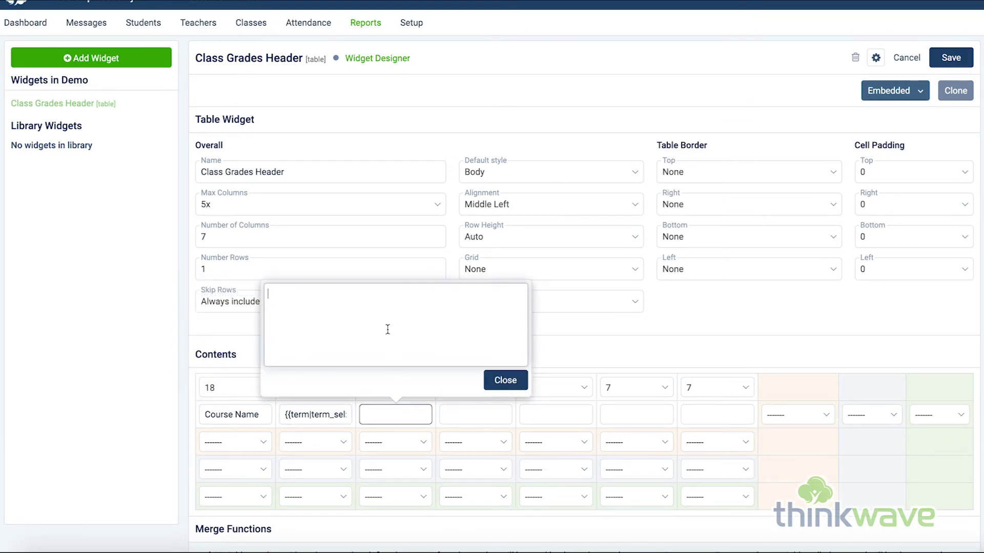
pyautogui.hotkey('ctrl', 'v')
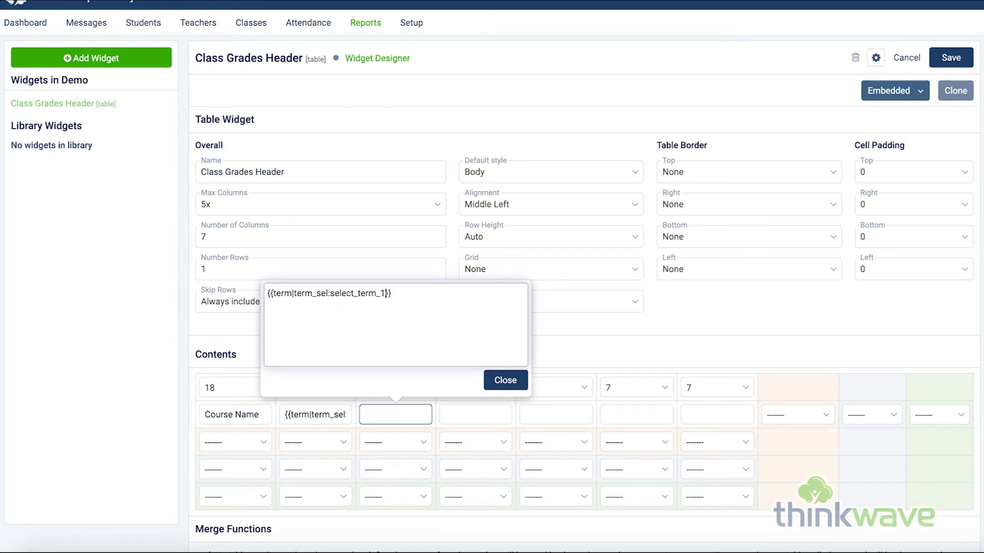
pyautogui.press('Left')
pyautogui.press('Left')
pyautogui.press('BackSpace')
pyautogui.write('2')
pyautogui.click(506, 380)
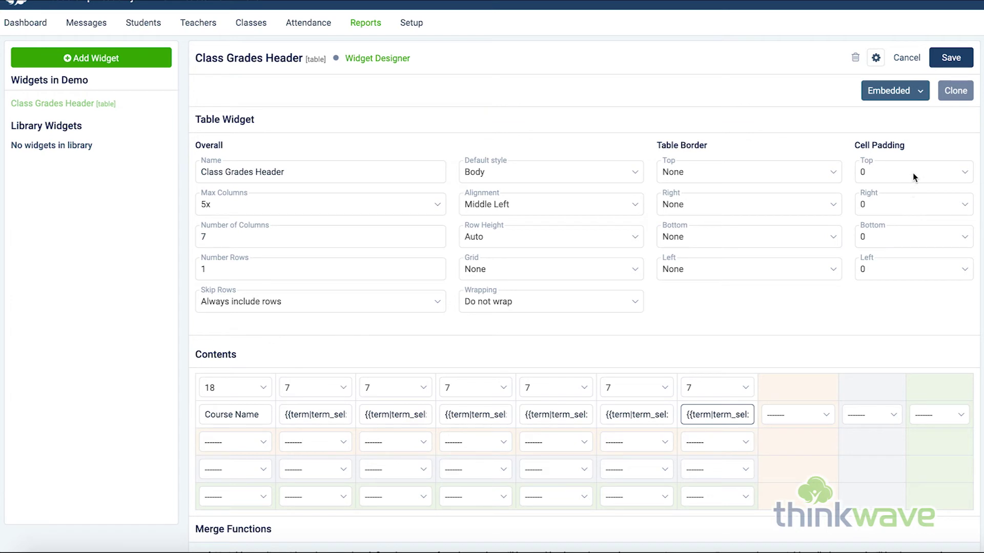
pyautogui.click(951, 58)
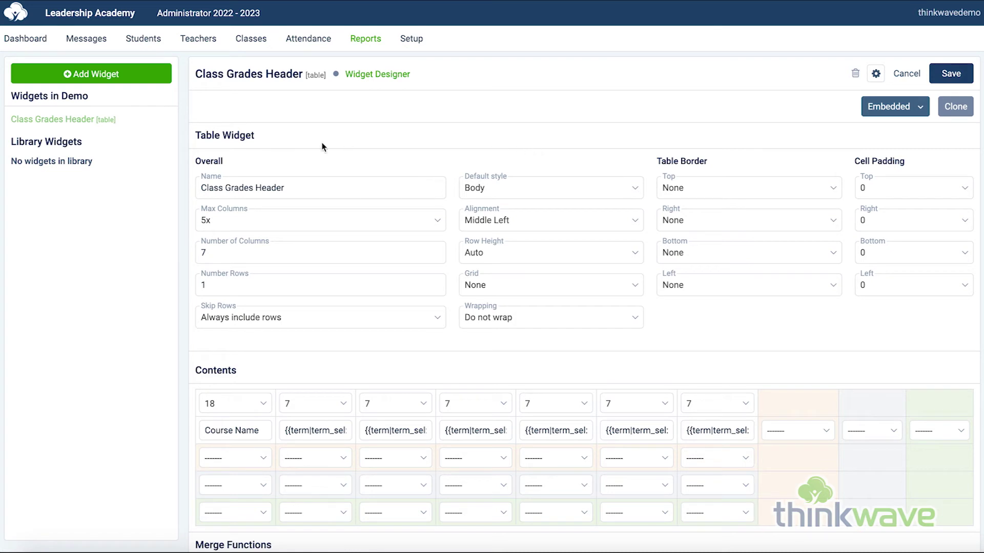
# Place the Class Grades Header table widget in the blank cell of the Demo report's layout and save the layout.
pyautogui.moveTo(373, 78)
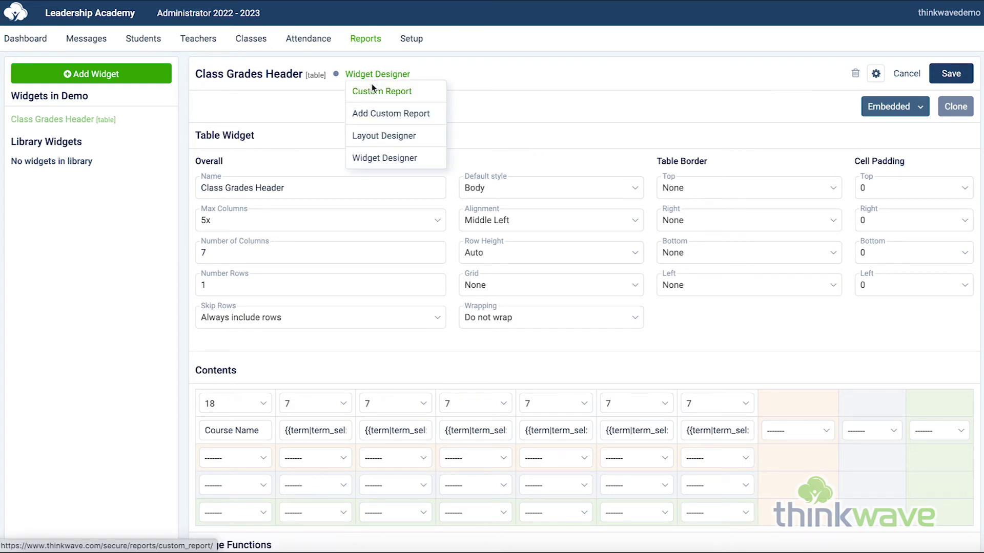
pyautogui.click(372, 139)
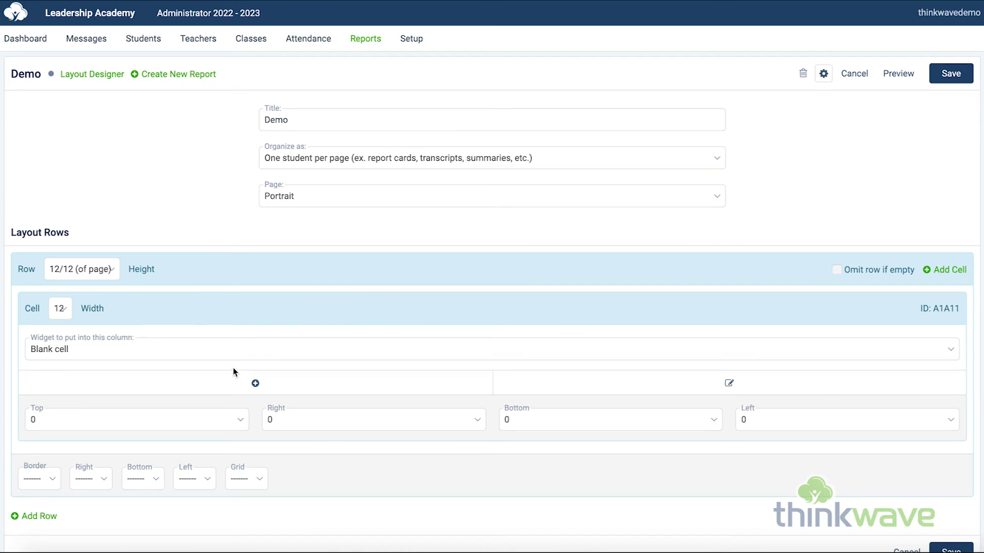
pyautogui.click(235, 350)
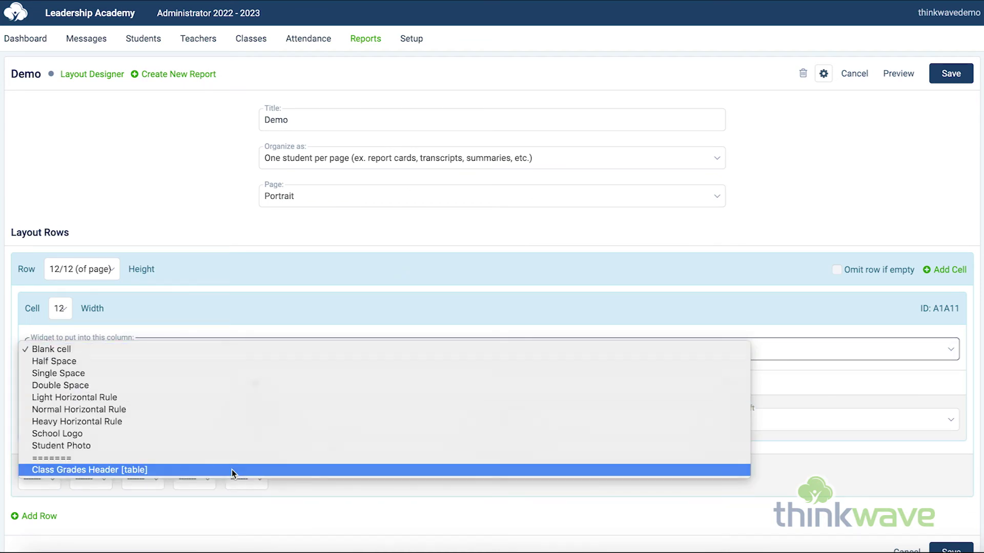
pyautogui.click(231, 470)
pyautogui.click(952, 74)
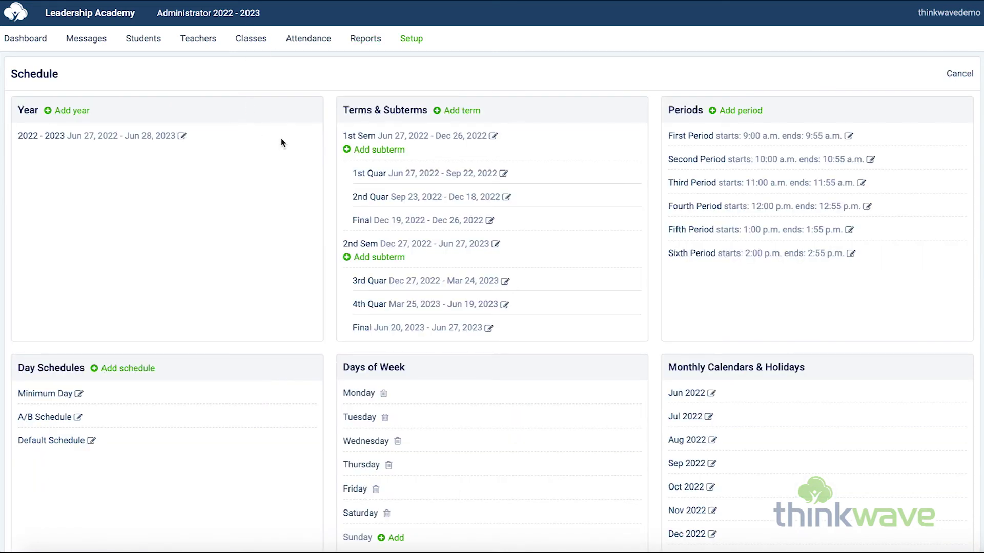
# In the Demo custom report, set terms 1–6 to 1st Quar, 2nd Quar, 1st Sem, 3rd Quar, 4th Quar, 2nd Sem and select the first student.
pyautogui.click(367, 40)
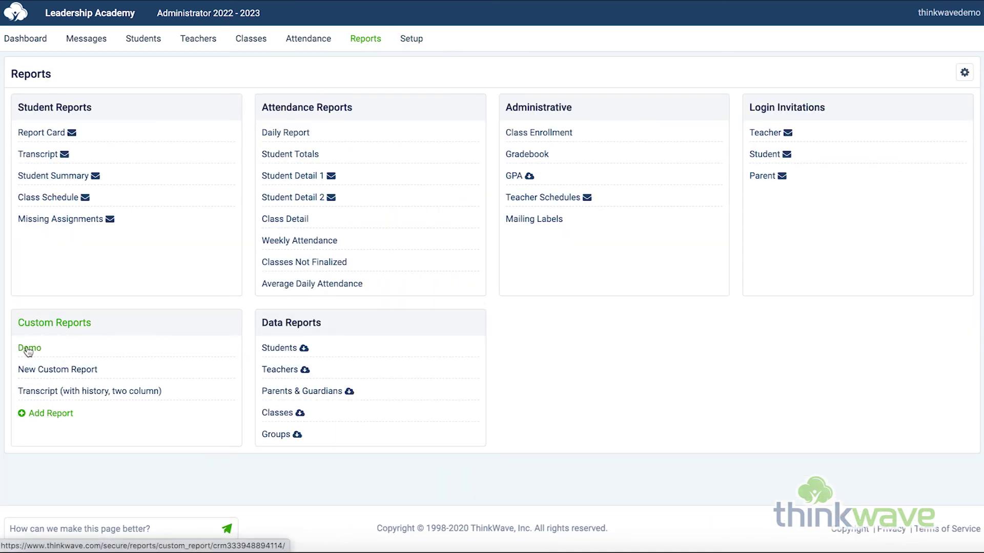
pyautogui.click(28, 348)
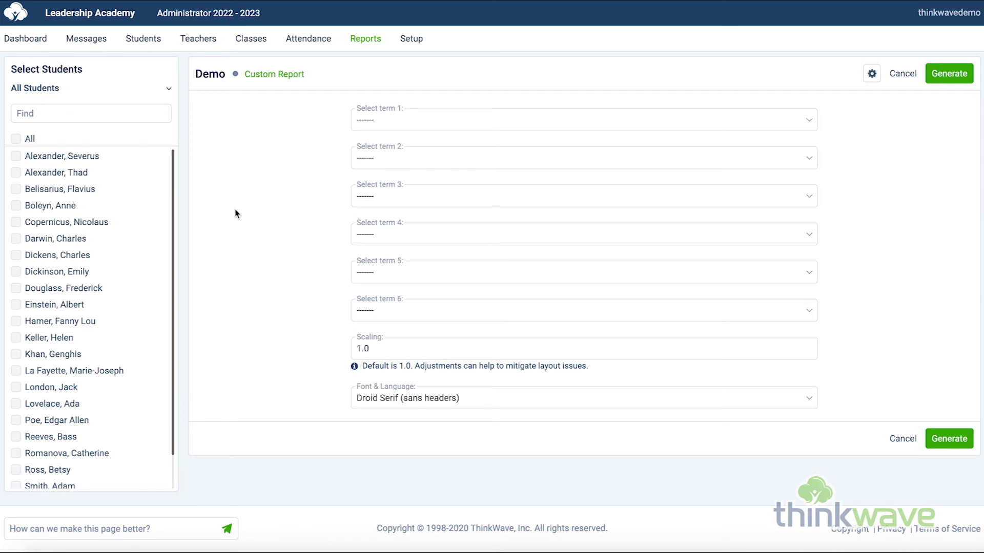
pyautogui.click(498, 123)
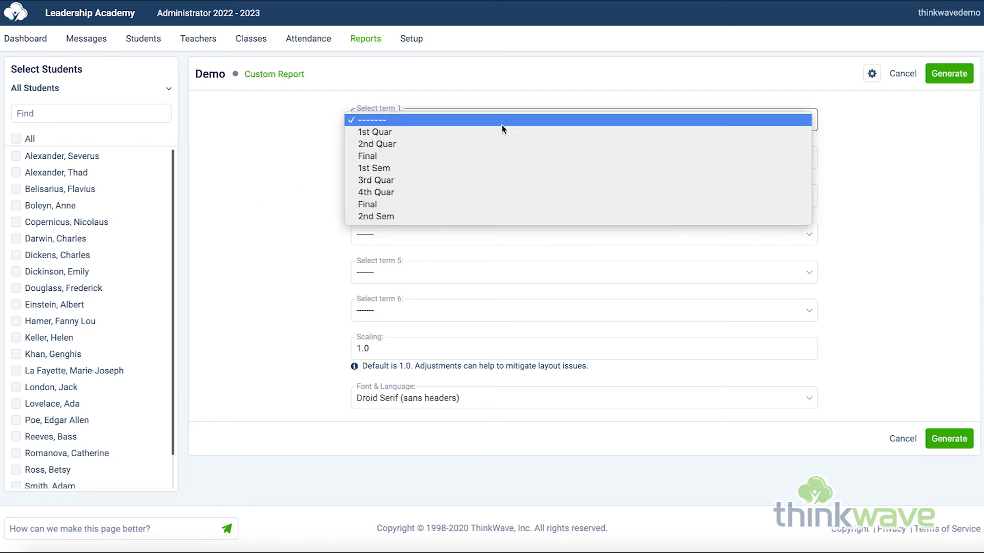
pyautogui.click(500, 132)
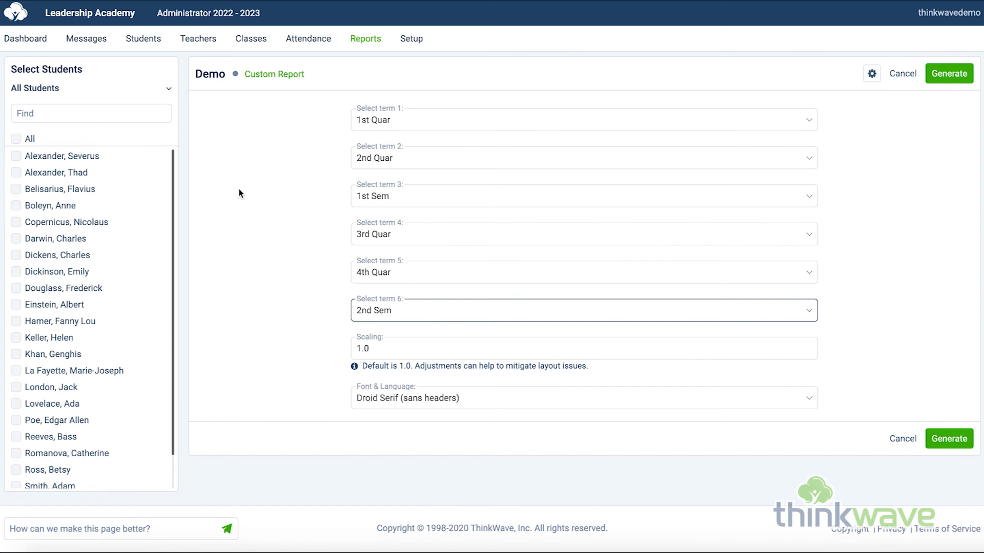
pyautogui.click(49, 158)
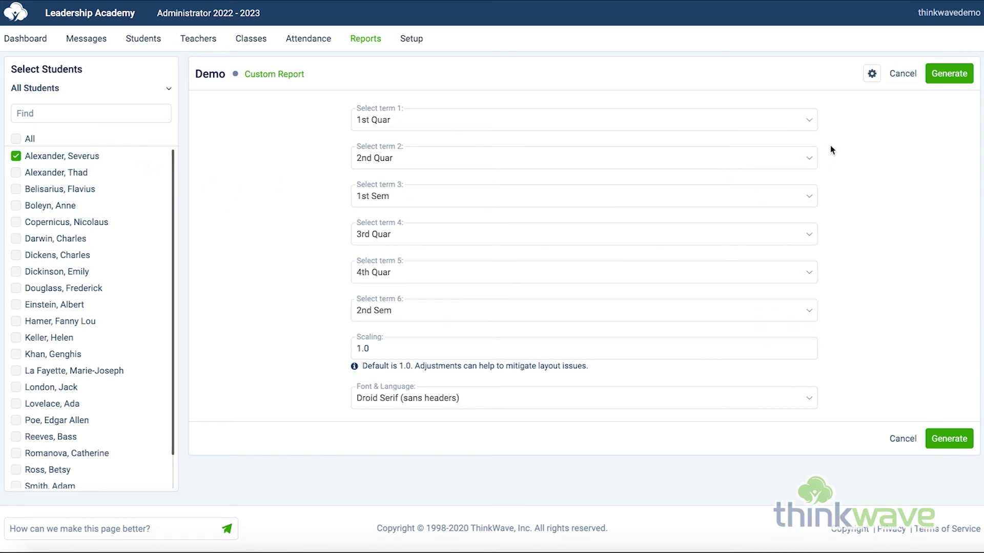
# Generate the Demo report for the selected student.
pyautogui.click(942, 77)
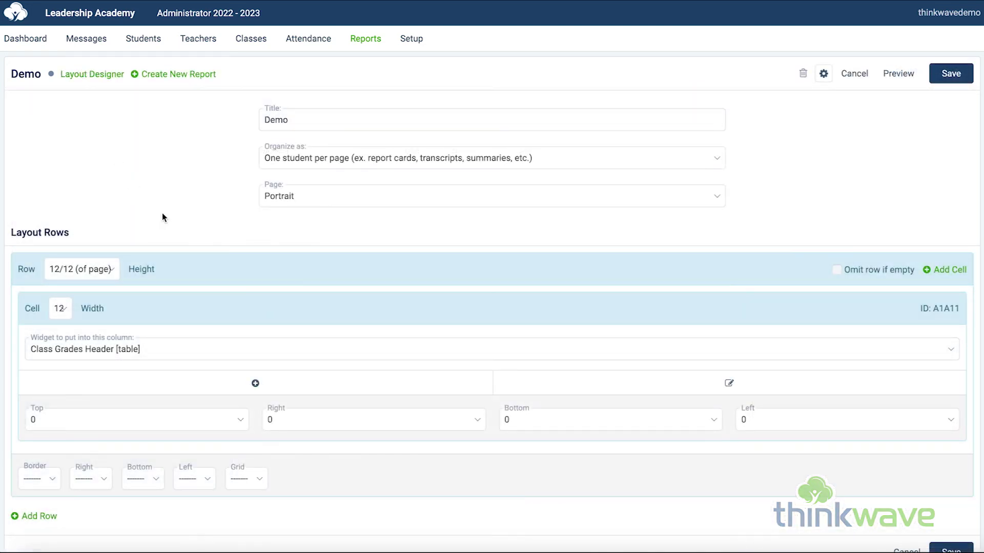
# Open the Class Grades Header widget in the Widget Designer and give its header row a medium-dark fill and the H2 (inverse) style.
pyautogui.click(77, 77)
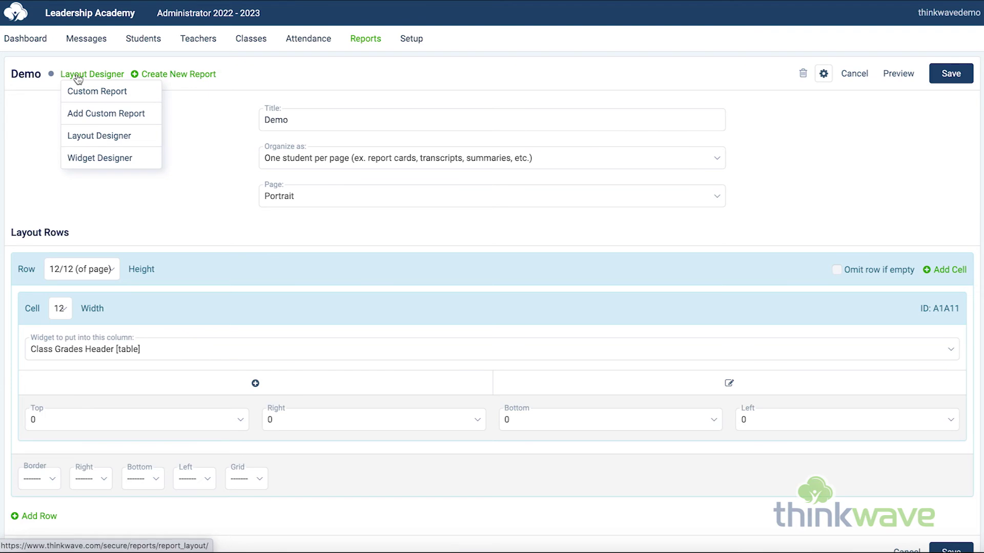
pyautogui.click(90, 160)
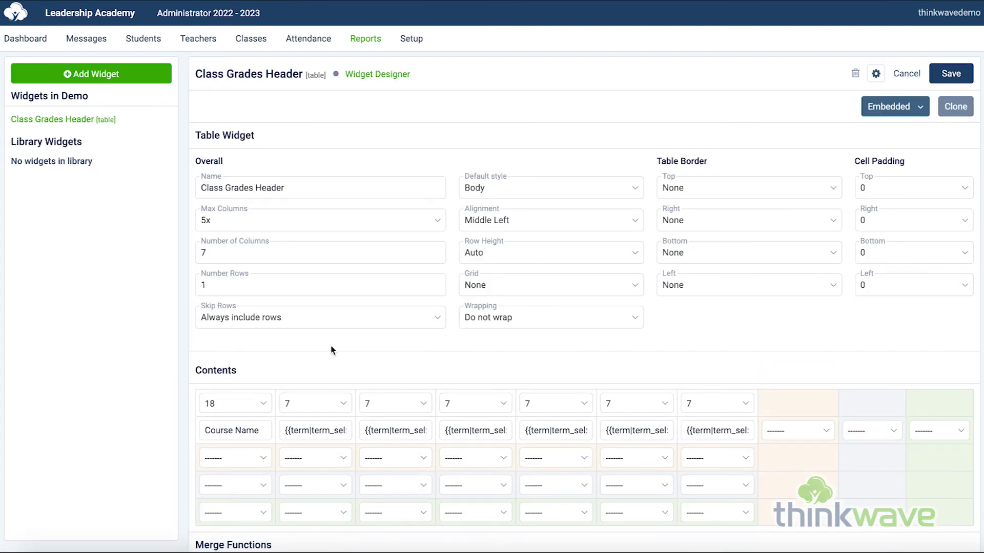
pyautogui.click(866, 429)
pyautogui.click(915, 478)
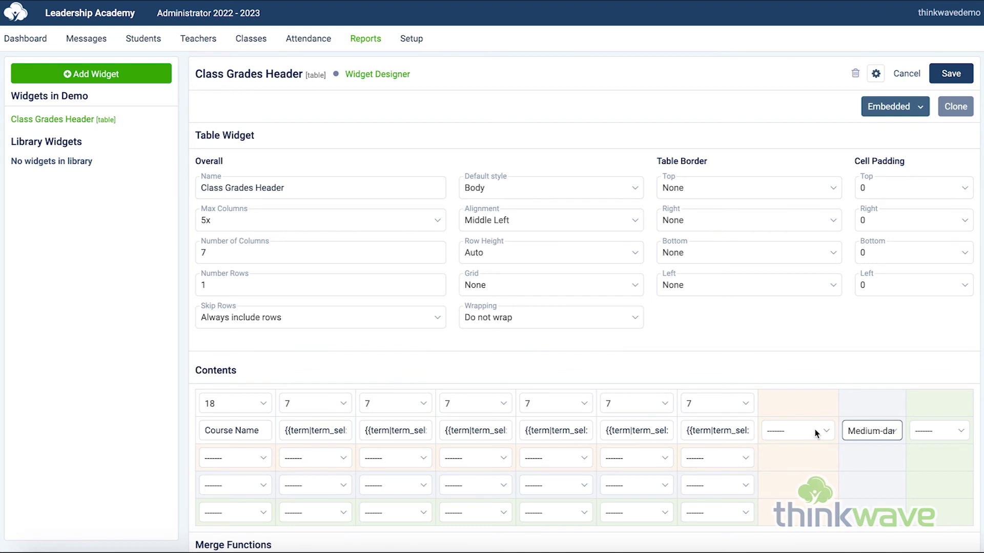
pyautogui.click(816, 433)
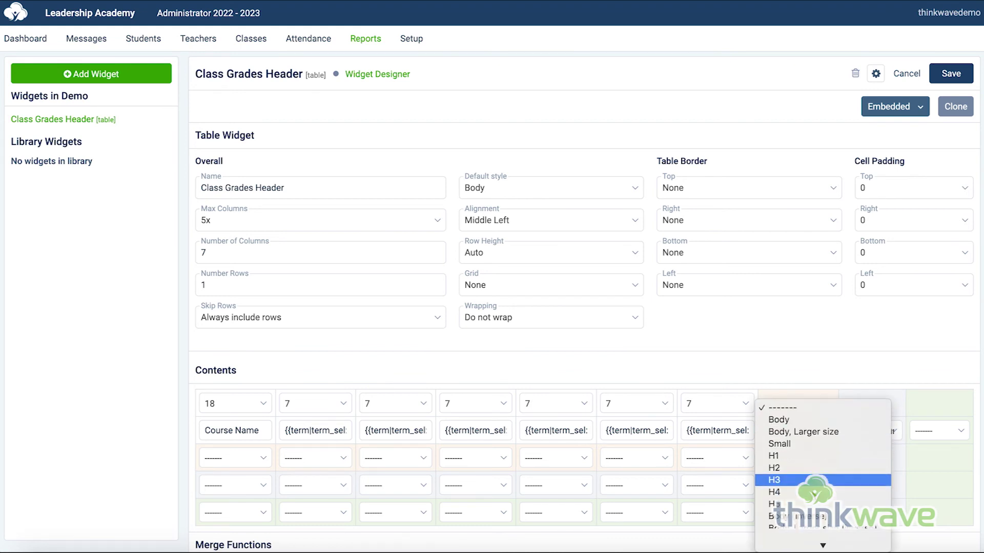
pyautogui.click(810, 462)
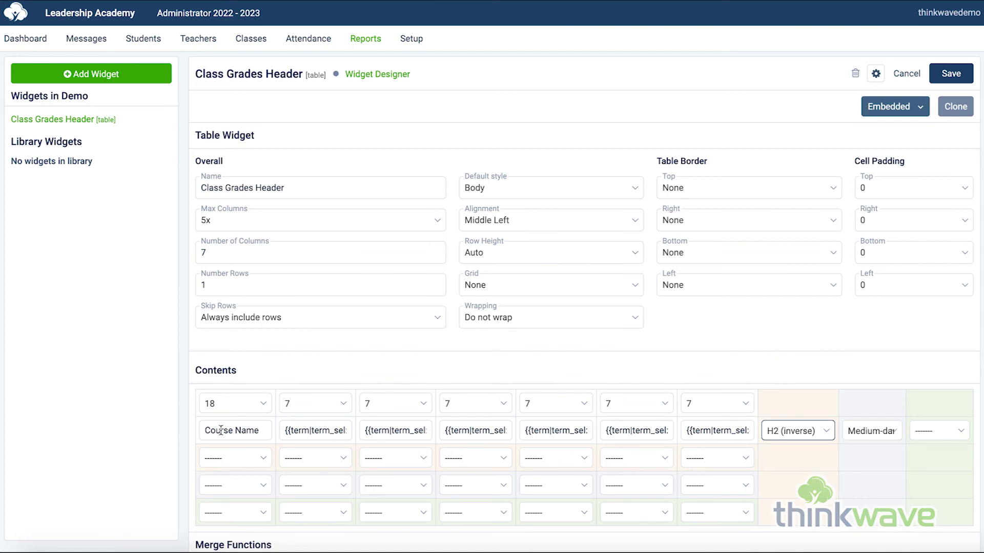
# Set the Course Name column's style to H1 (inverse) and save the widget.
pyautogui.click(228, 457)
pyautogui.scroll(-3, 244, 485)
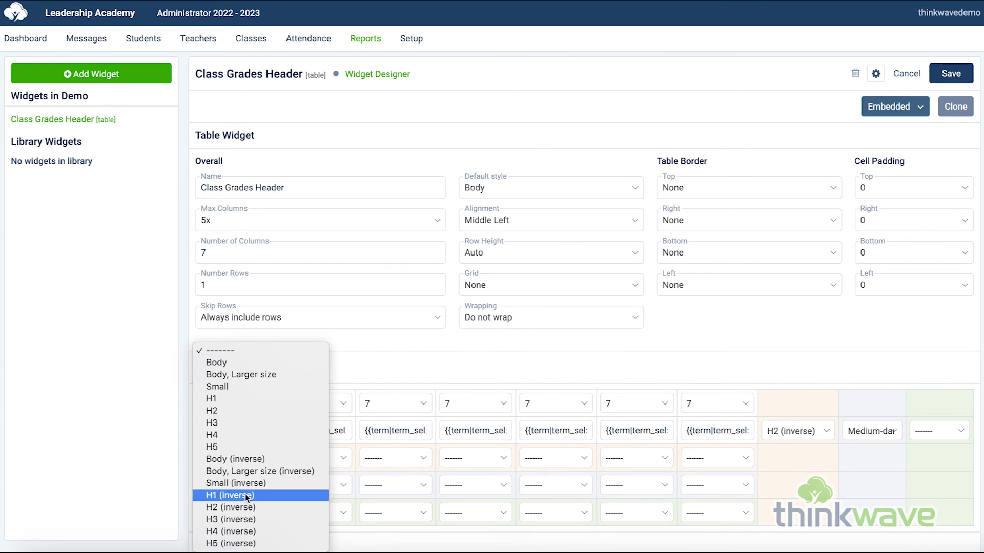
pyautogui.click(247, 496)
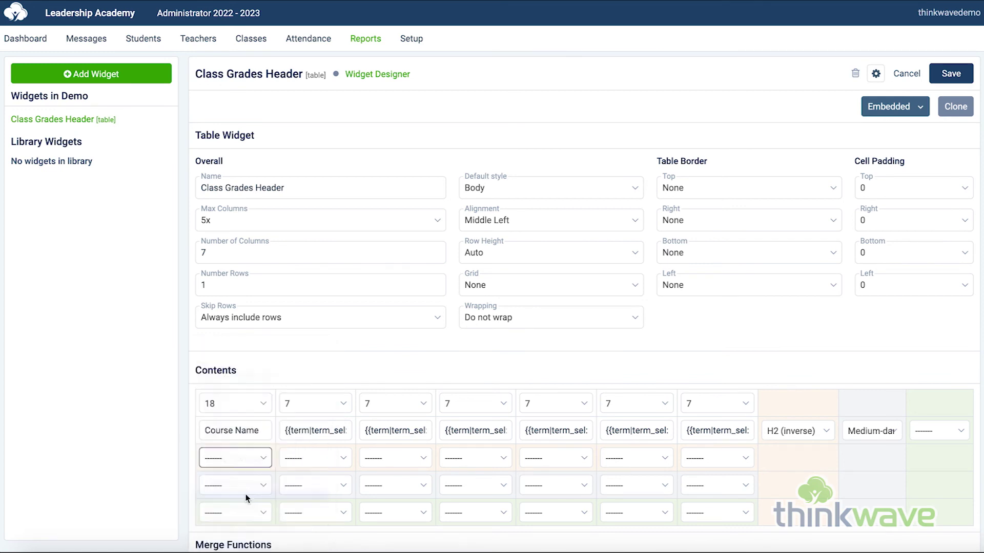
pyautogui.click(941, 76)
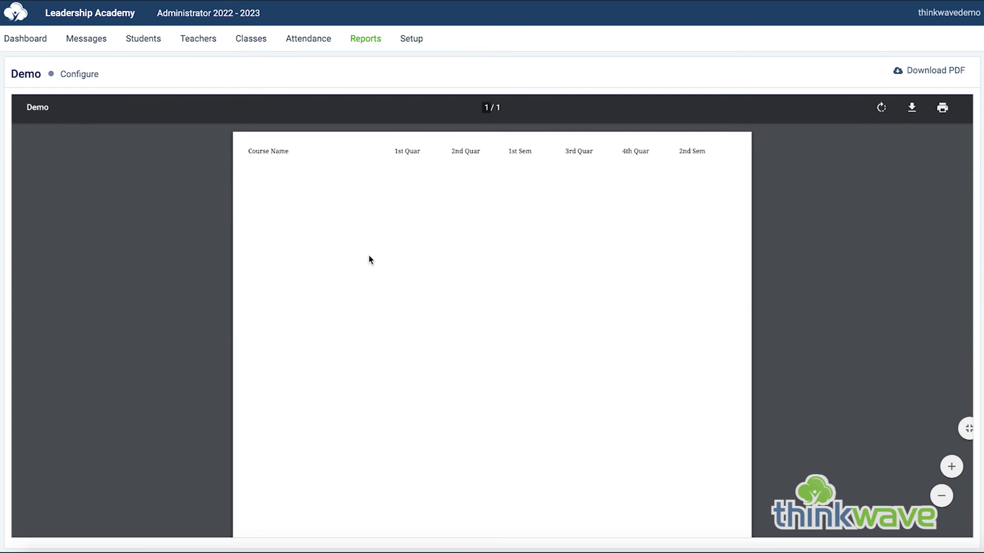
# Return to the Demo report's configuration, select the second student in the list, and generate the report.
pyautogui.click(82, 76)
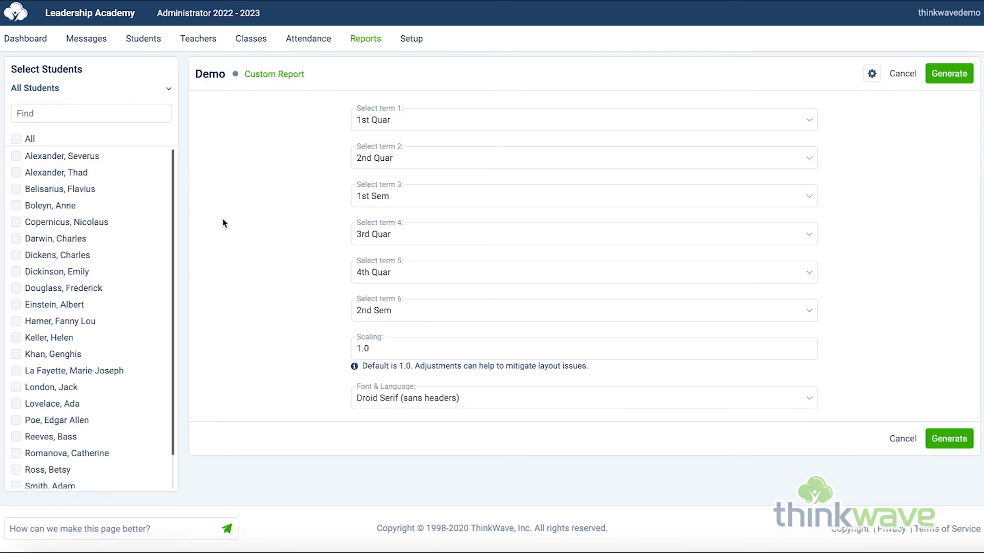
pyautogui.click(73, 175)
pyautogui.click(949, 74)
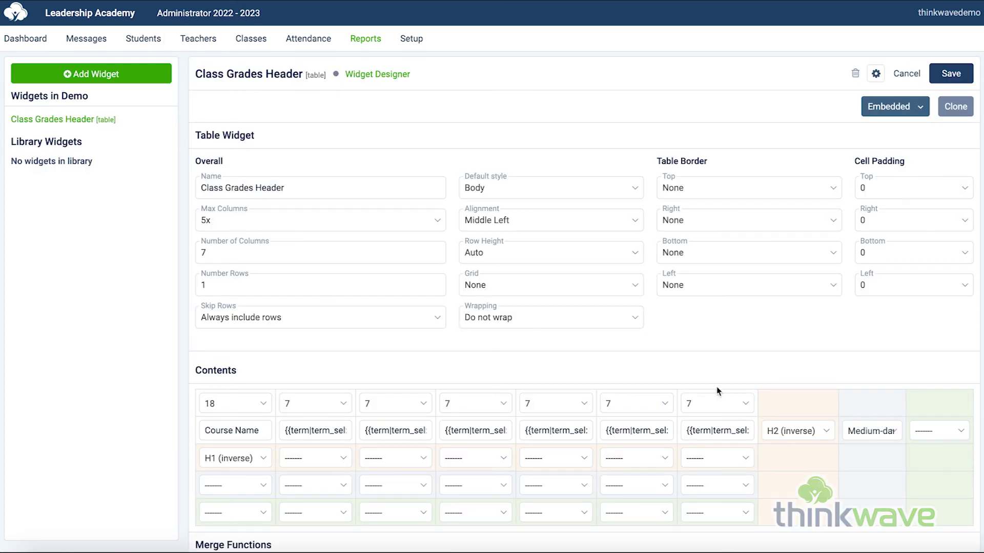
# Set the Class Grades Header widget's left cell padding to 2 and generate the Demo report again for the second student.
pyautogui.click(924, 285)
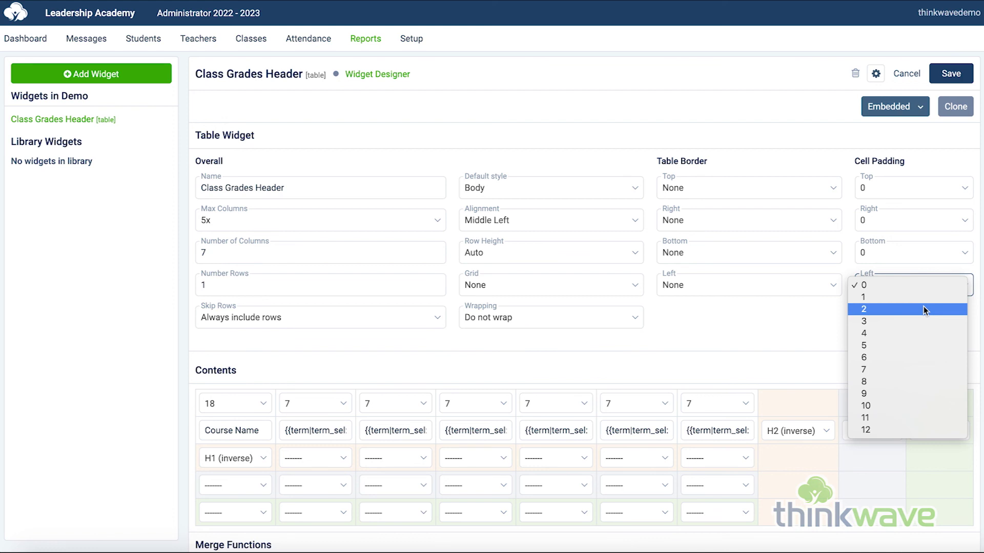
pyautogui.click(925, 309)
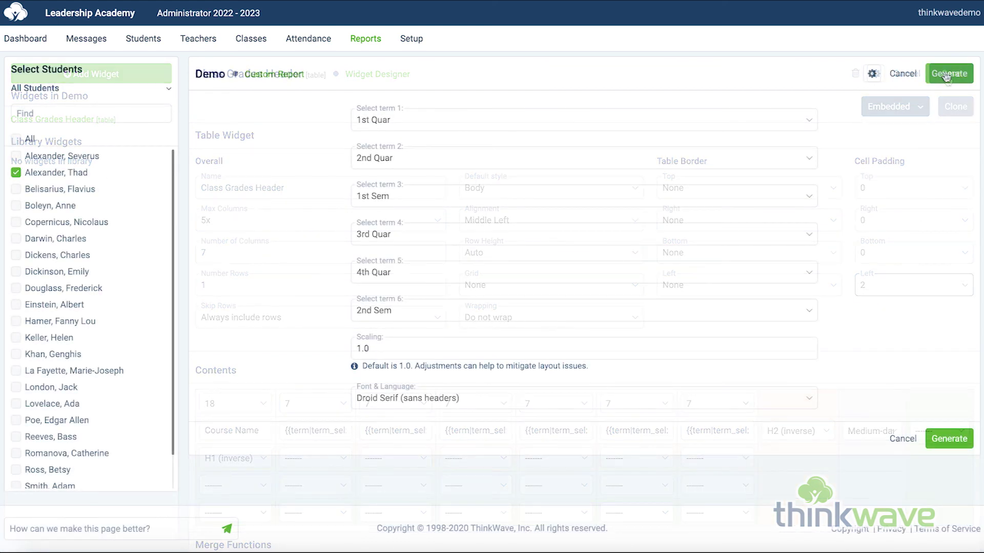
pyautogui.click(947, 75)
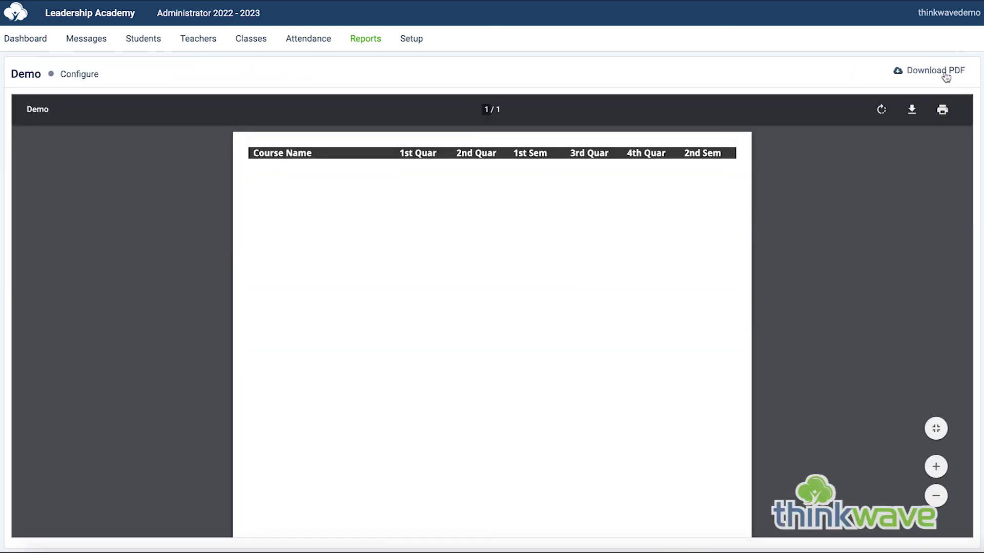